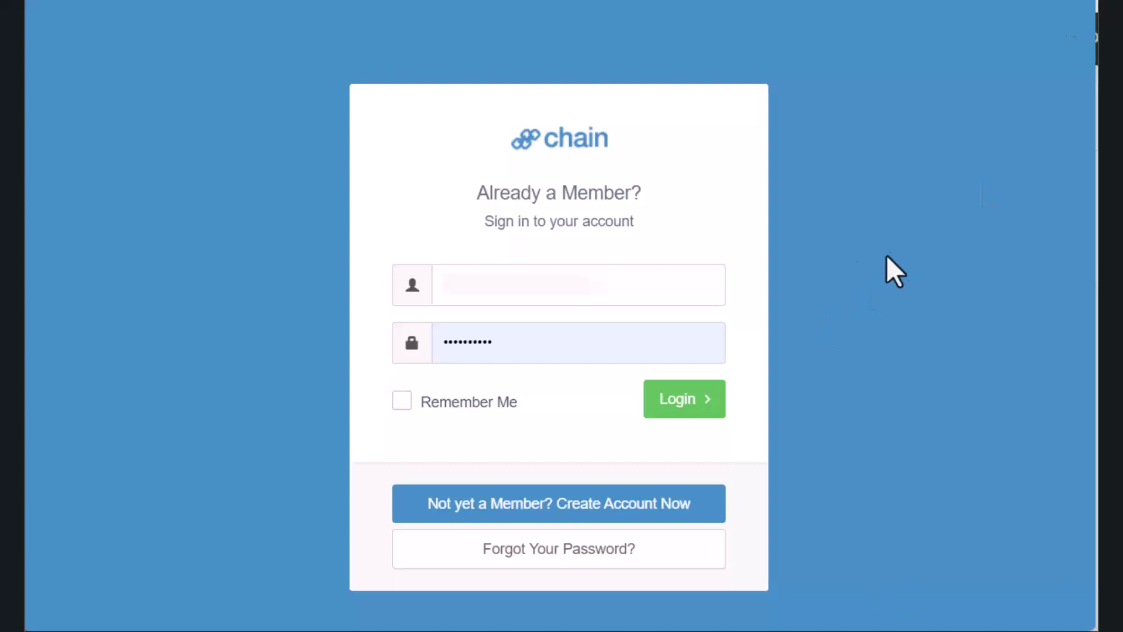
# Step: Open the new-member sign-up page and review the feature comparison of the available plans
pyautogui.click(553, 514)
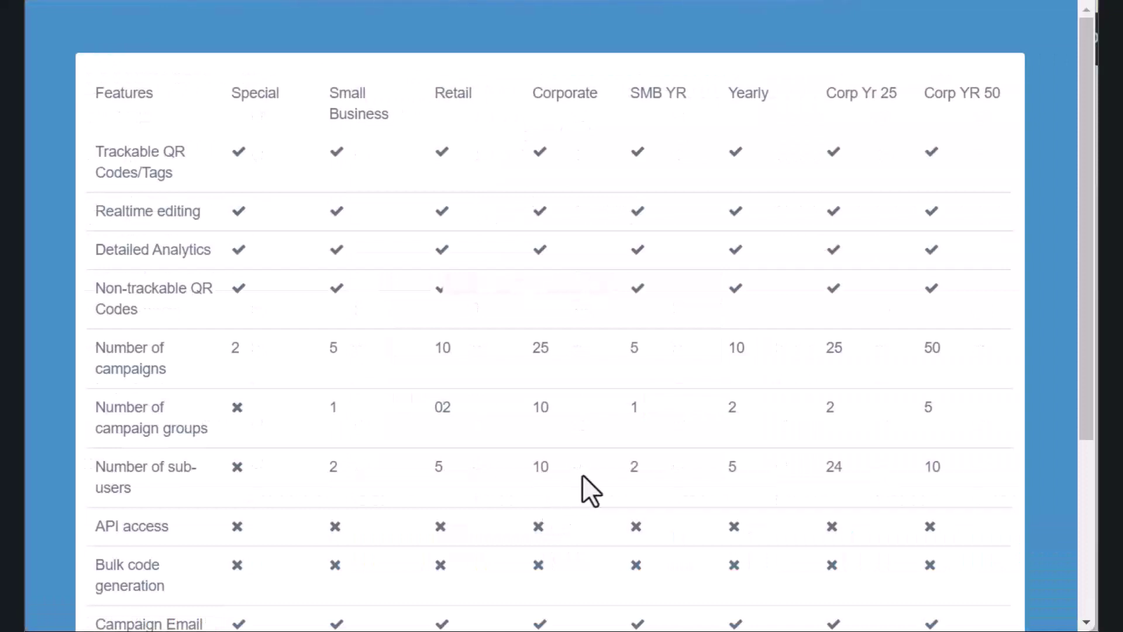
pyautogui.scroll(-5, 590, 490)
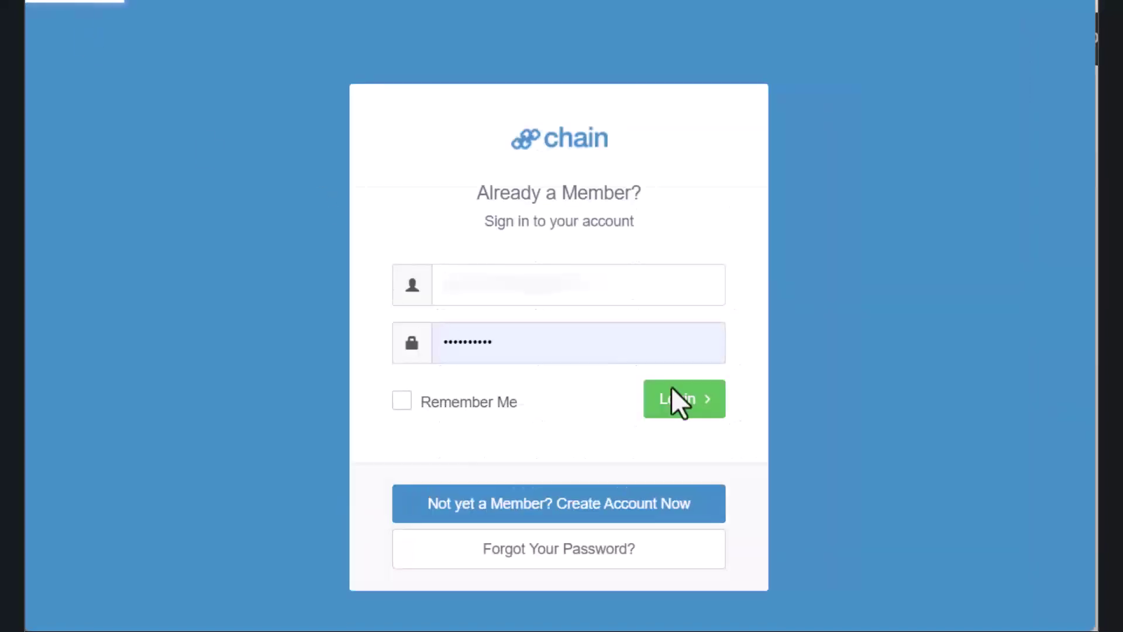
# Step: Log in with the filled-in account details and open the Static QR Codes page
pyautogui.click(672, 388)
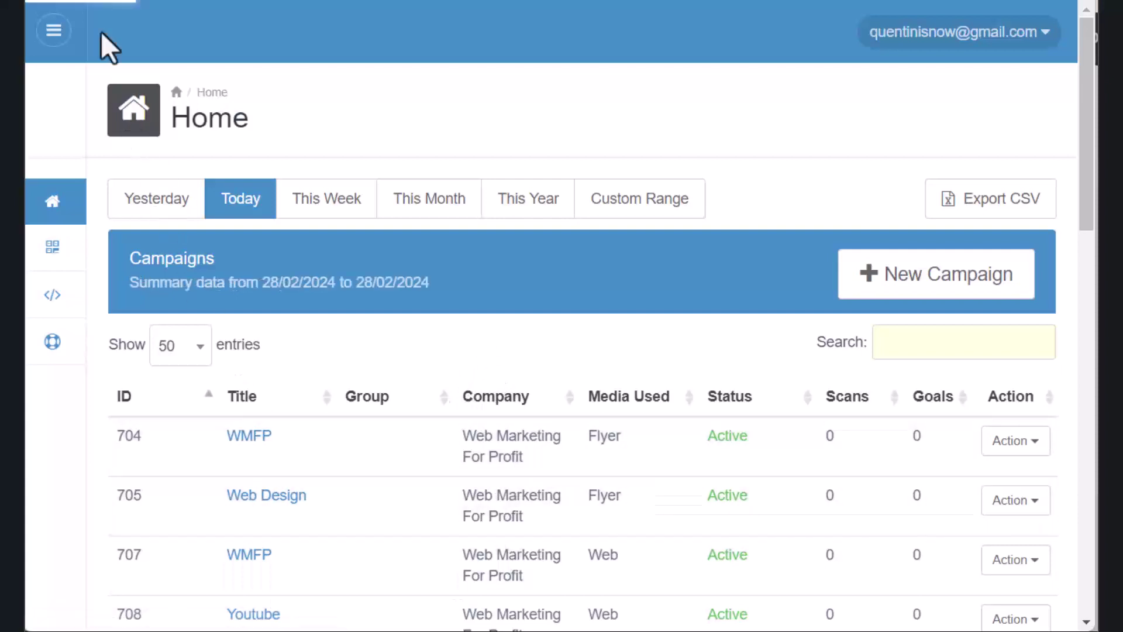
pyautogui.click(54, 31)
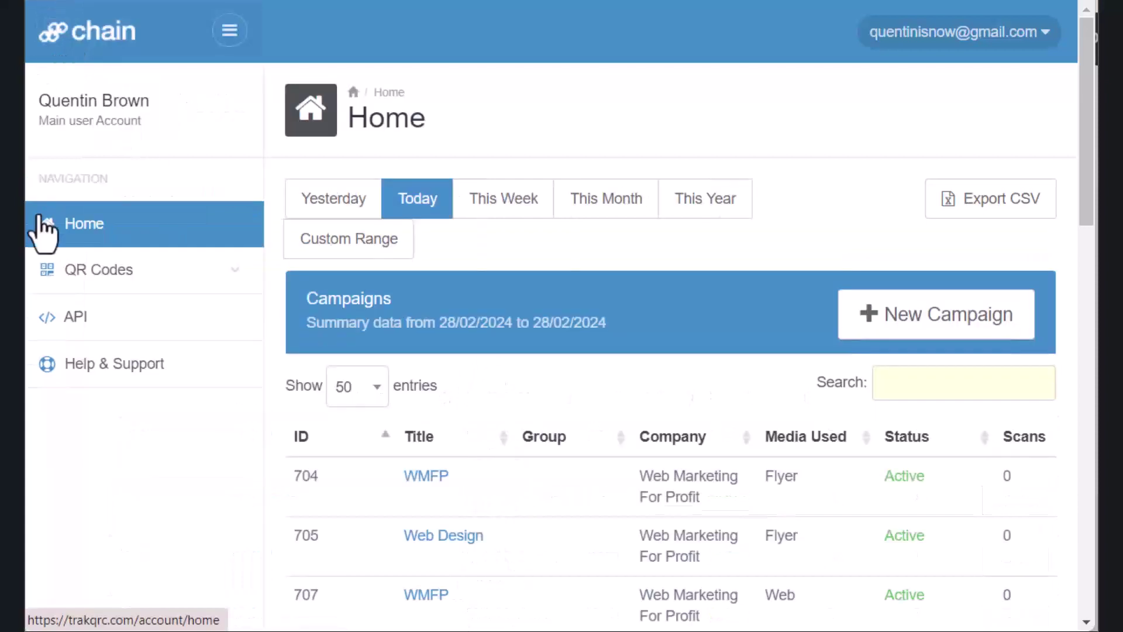
pyautogui.click(86, 270)
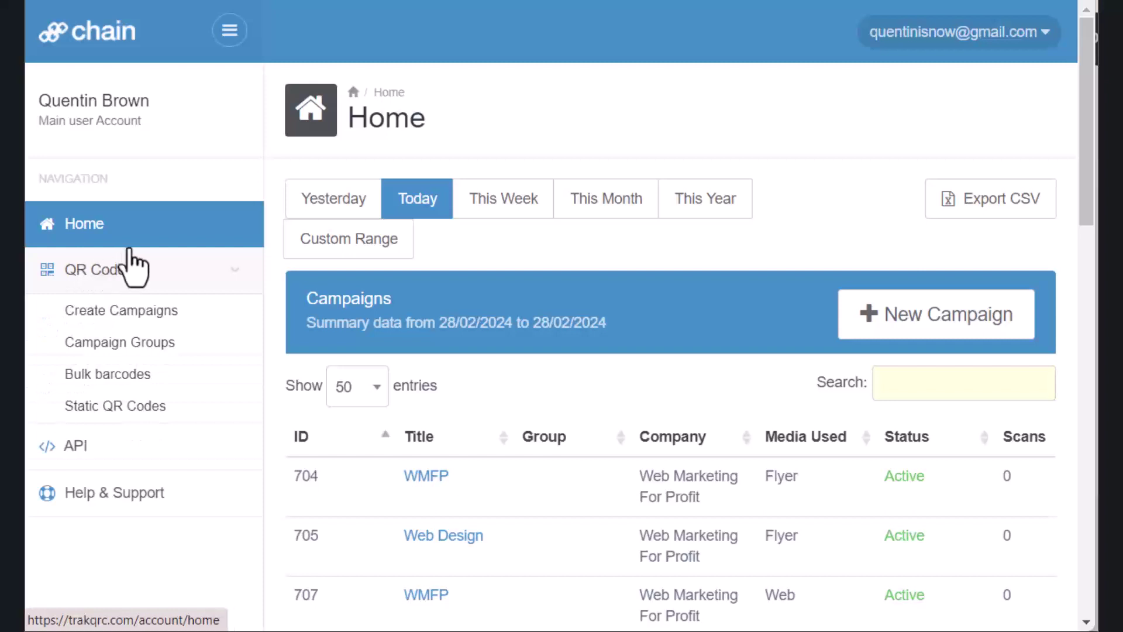
pyautogui.click(115, 406)
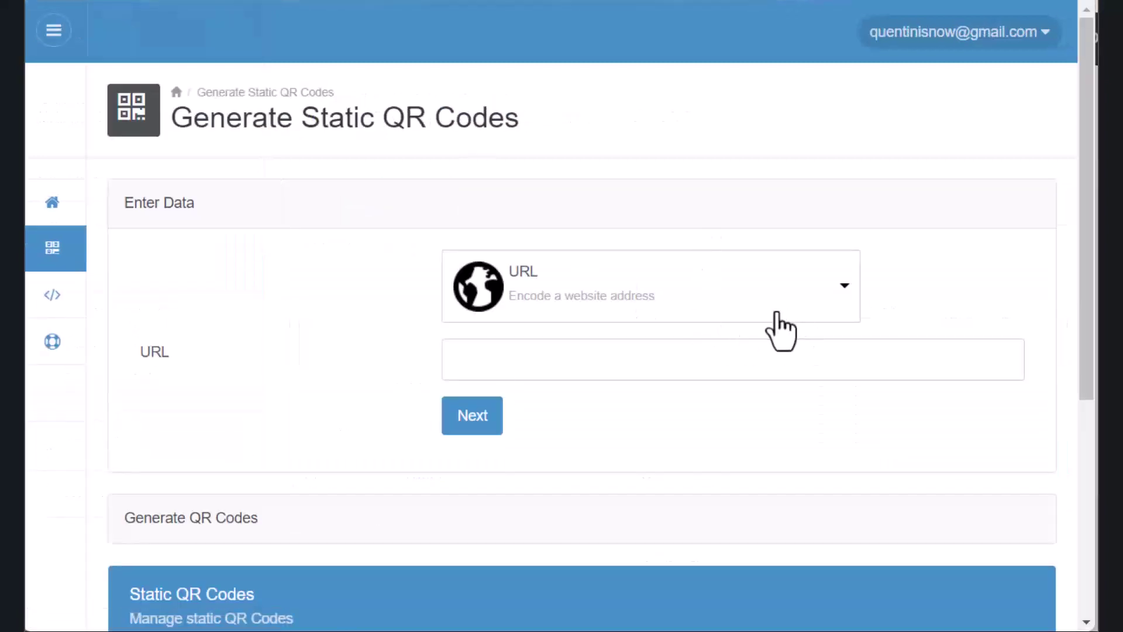
pyautogui.click(846, 299)
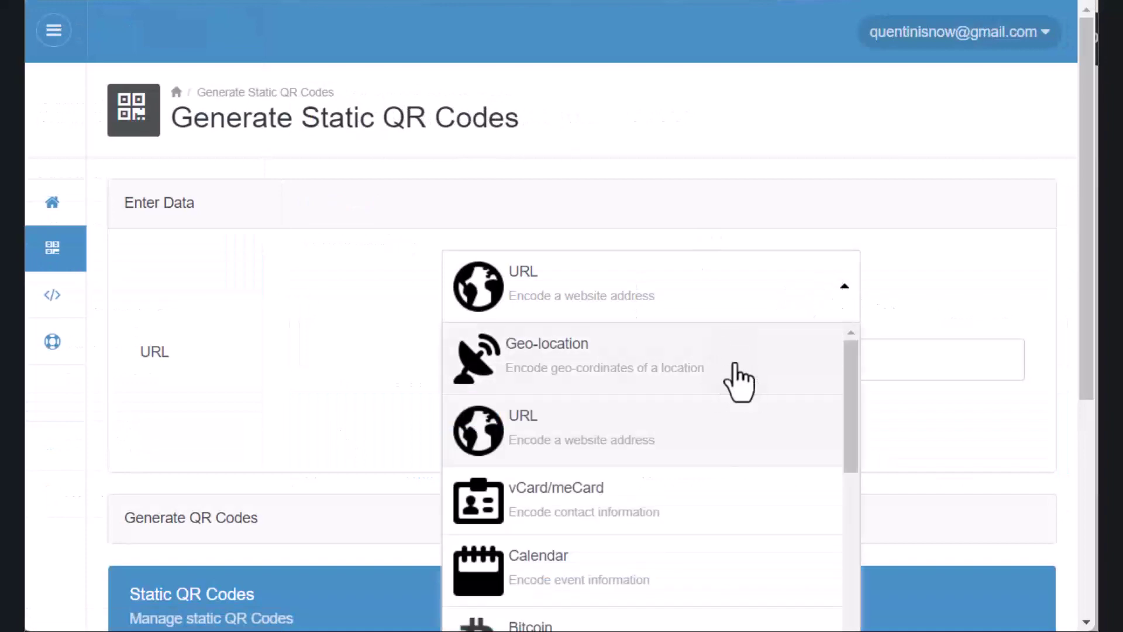
pyautogui.scroll(-8, 737, 383)
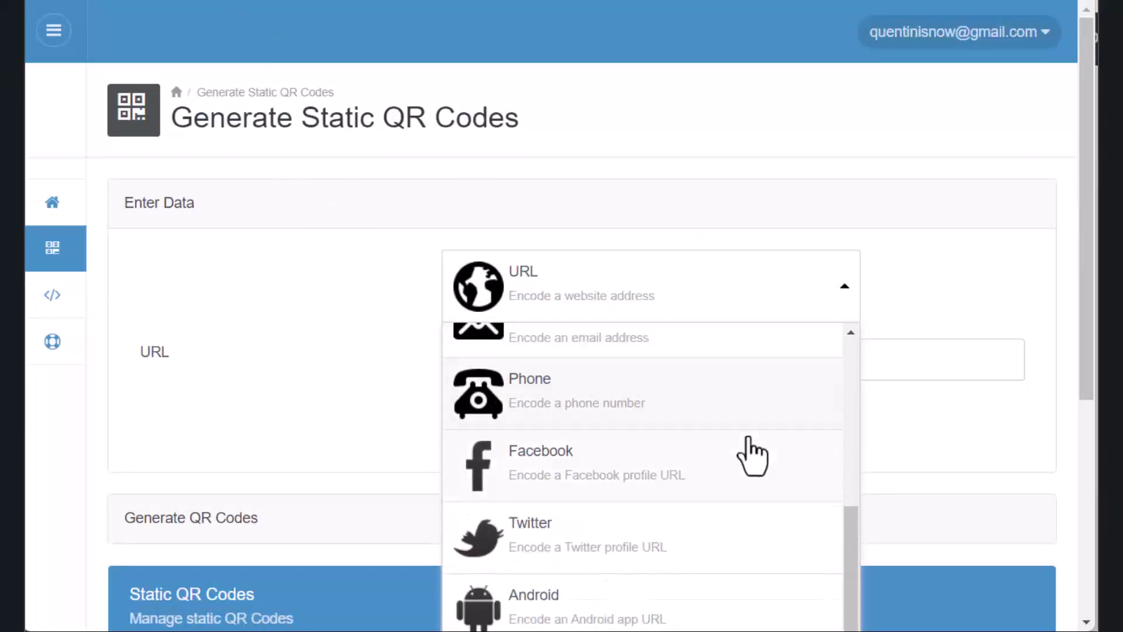
pyautogui.scroll(-5, 753, 458)
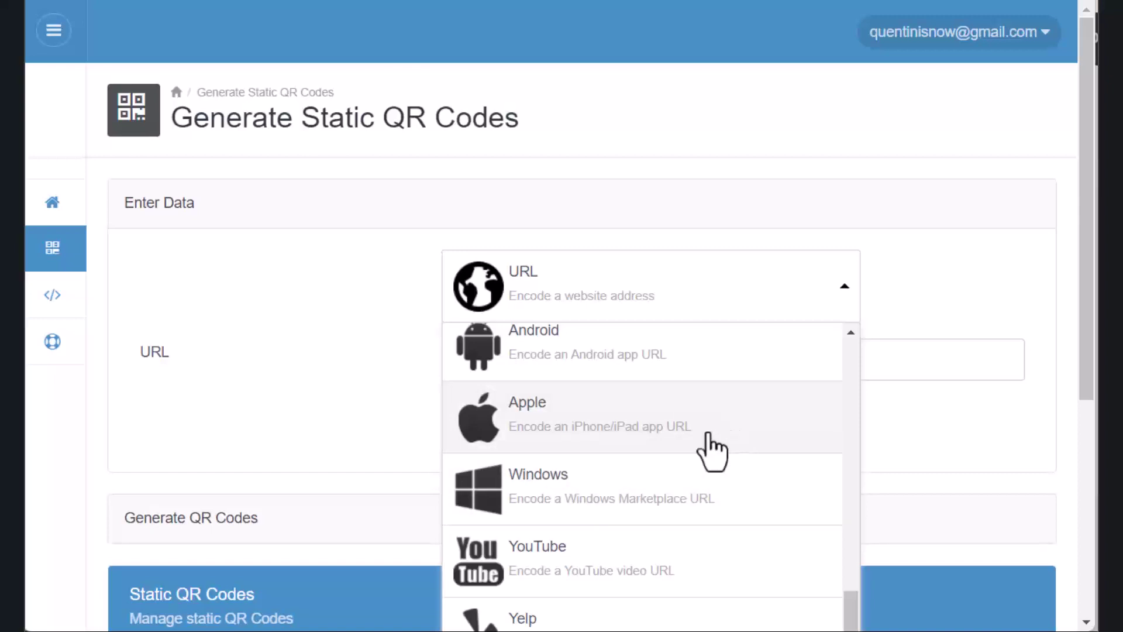
pyautogui.click(601, 556)
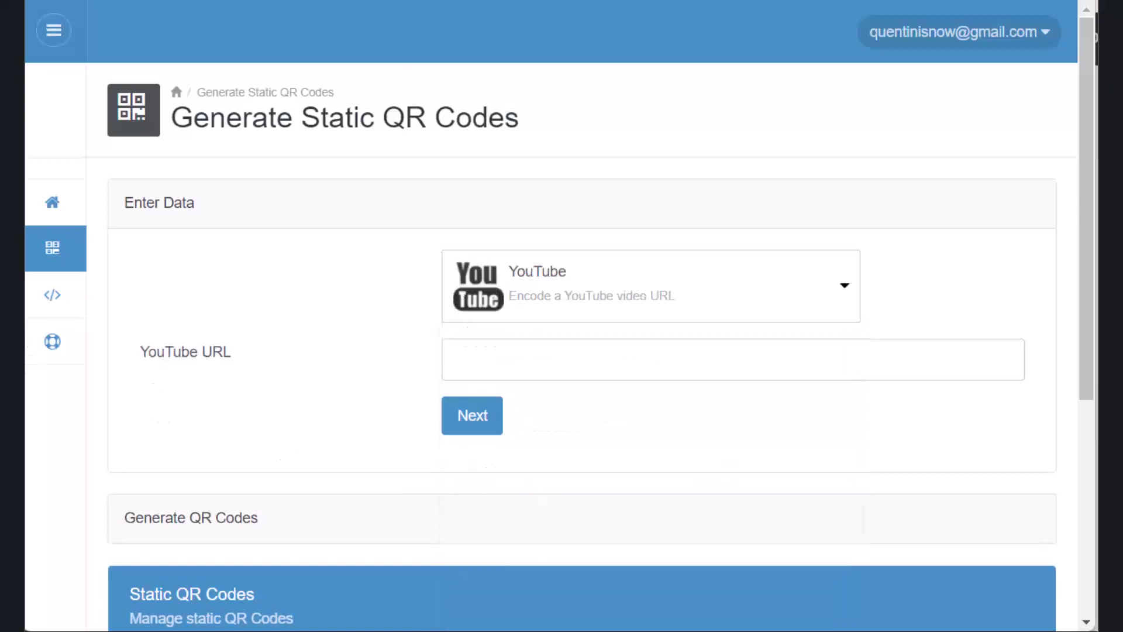
pyautogui.click(482, 357)
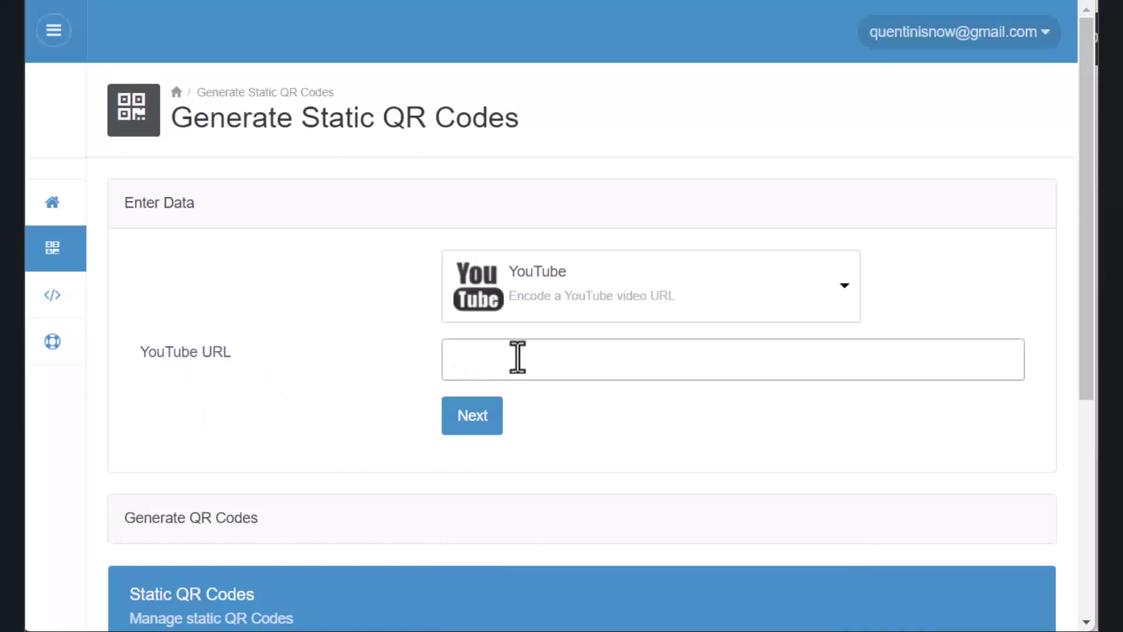
pyautogui.write('https://www.youtube.com/watch?v=kl1rYD4u4bo')
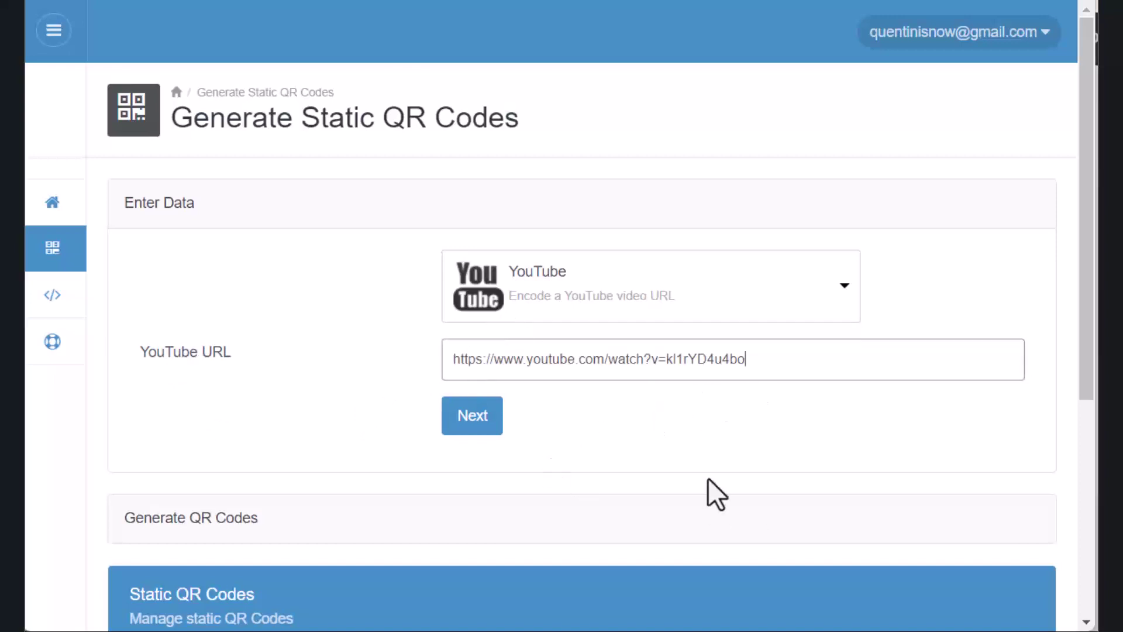
pyautogui.click(458, 418)
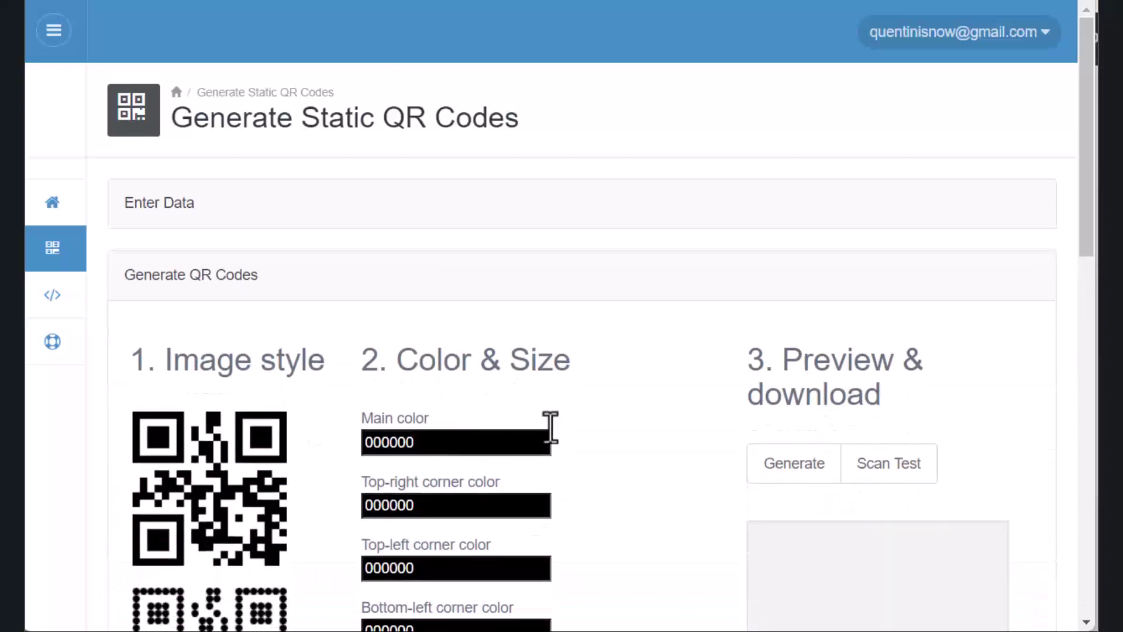
# Step: Select the third image style, with rounded modules, and generate the QR code with the default colours and size
pyautogui.scroll(-3, 571, 433)
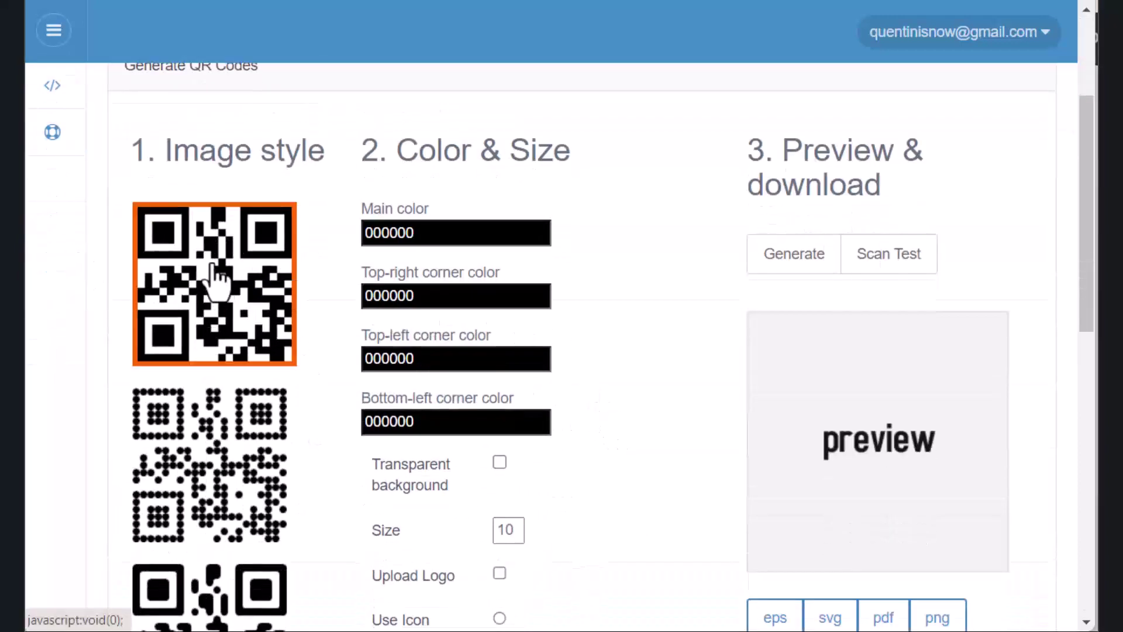
pyautogui.scroll(-5, 228, 438)
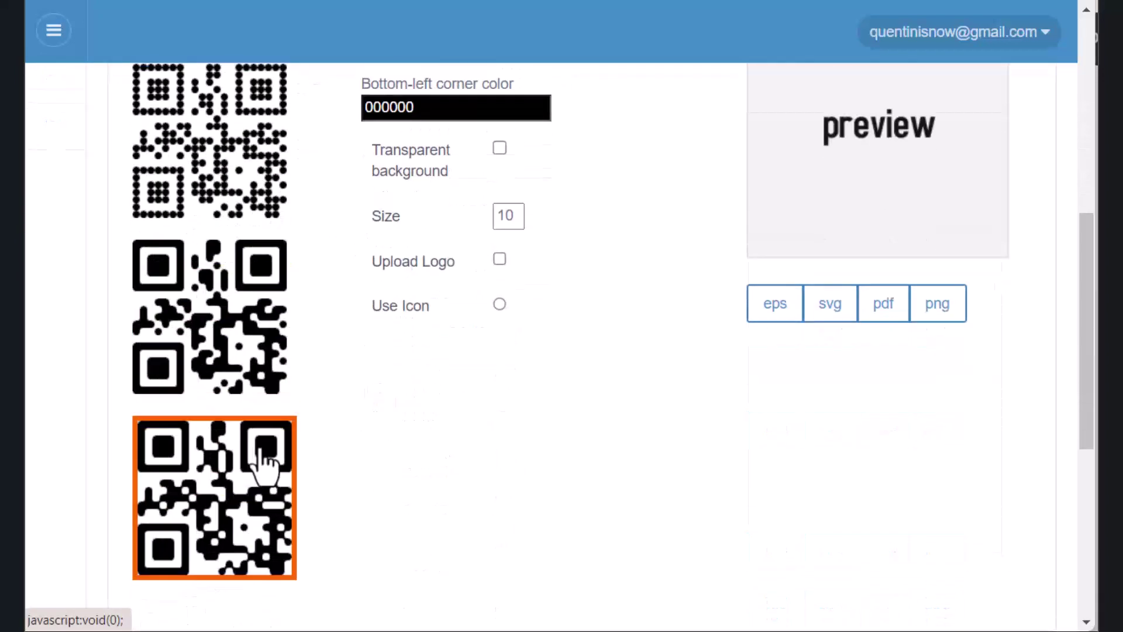
pyautogui.click(257, 351)
pyautogui.scroll(5, 489, 432)
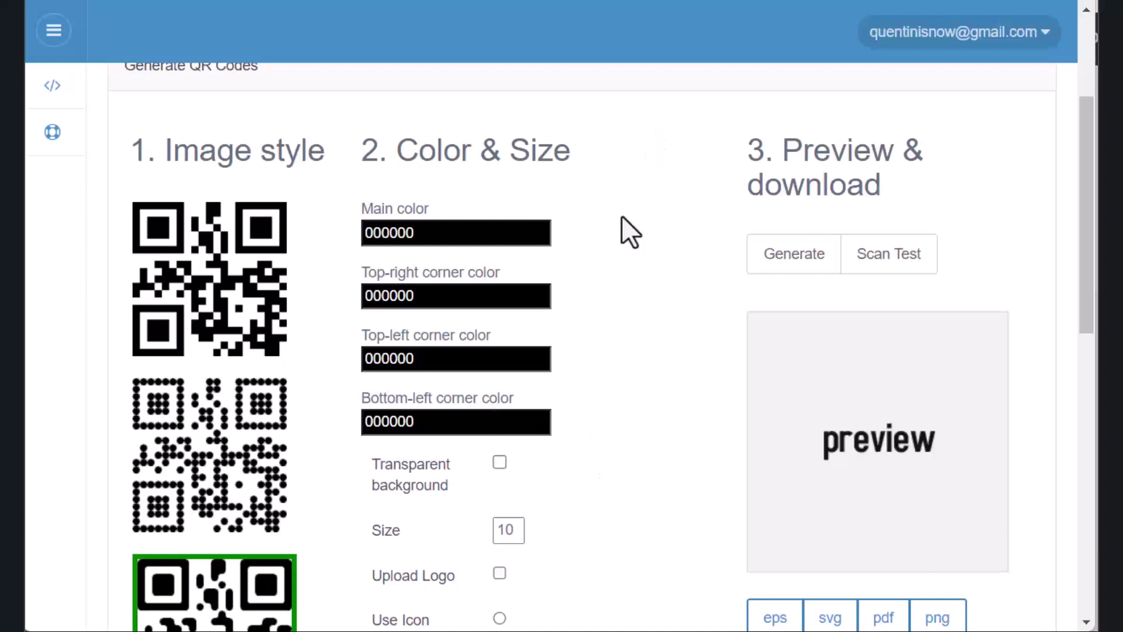
pyautogui.click(804, 257)
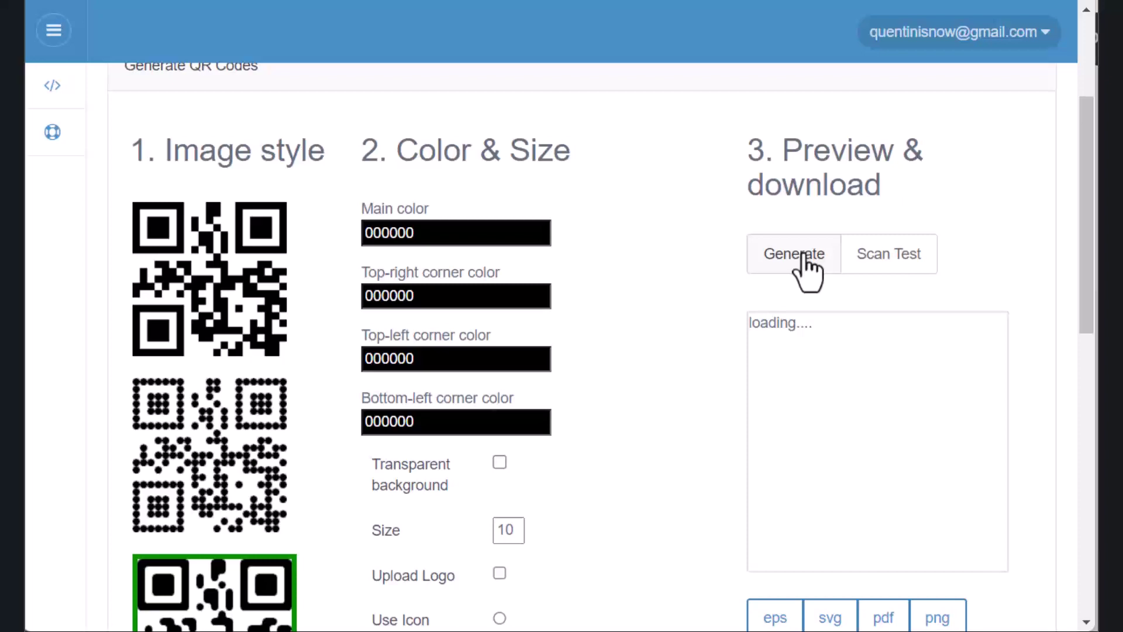
pyautogui.scroll(3, 807, 266)
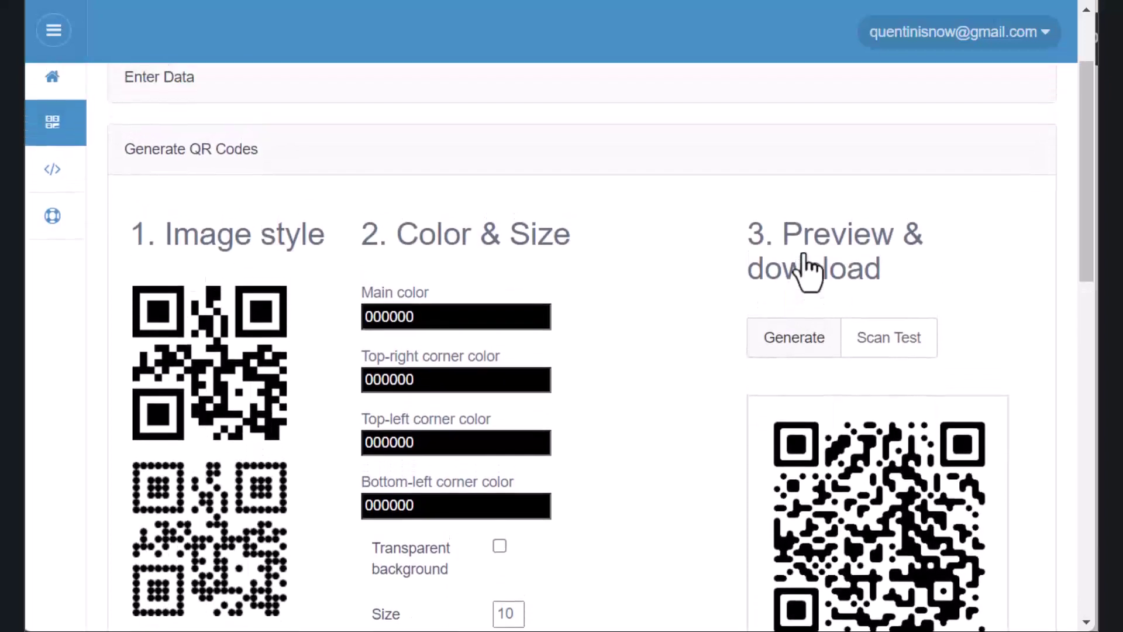
pyautogui.scroll(-3, 1055, 459)
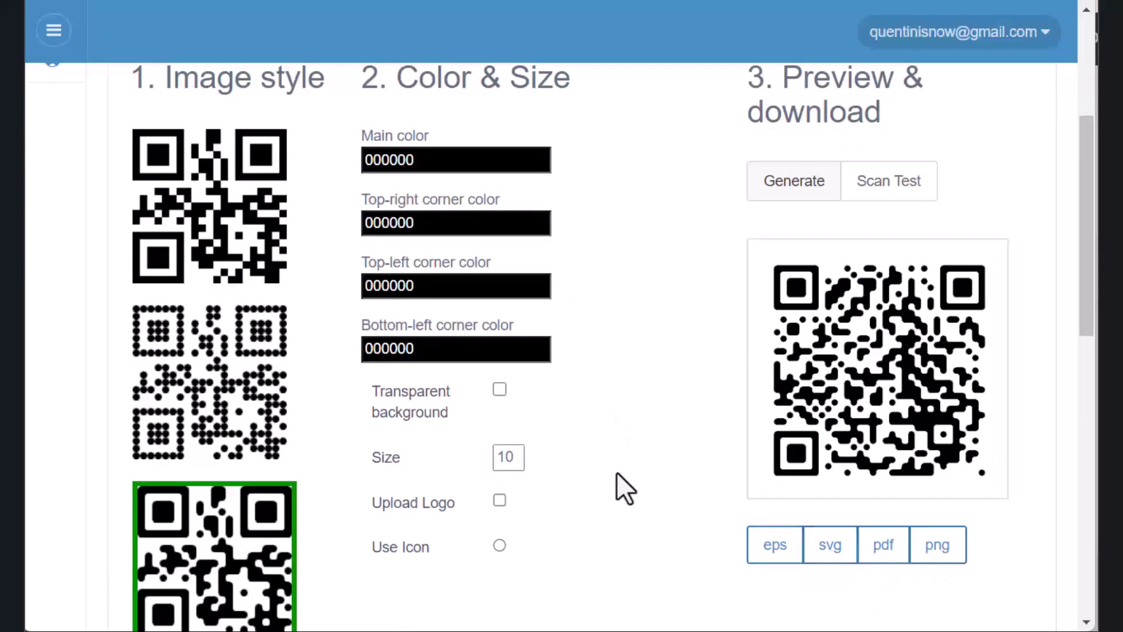
# Step: Go to the home page, reopen Static QR Codes and show the available actions for the saved YouTube code
pyautogui.scroll(5, 644, 458)
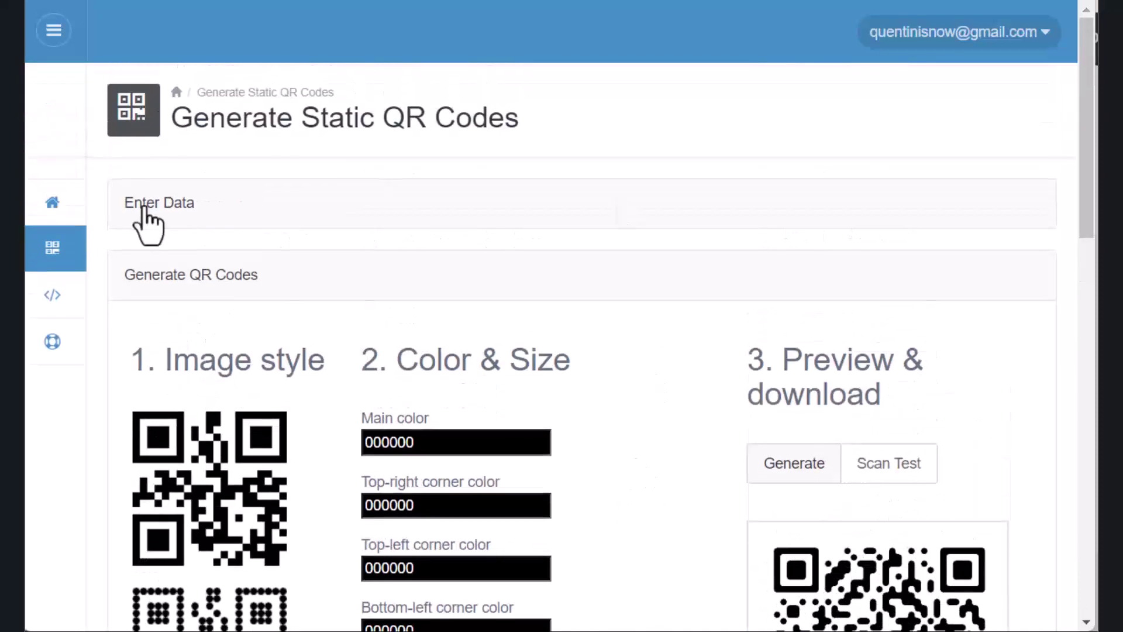
pyautogui.click(59, 203)
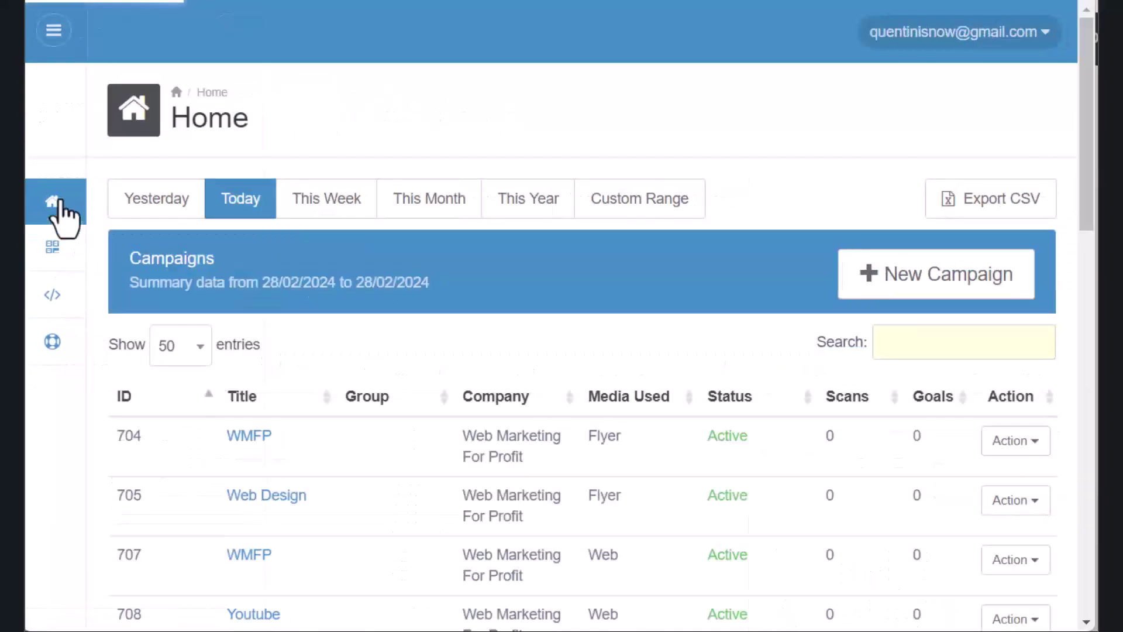
pyautogui.moveTo(114, 278)
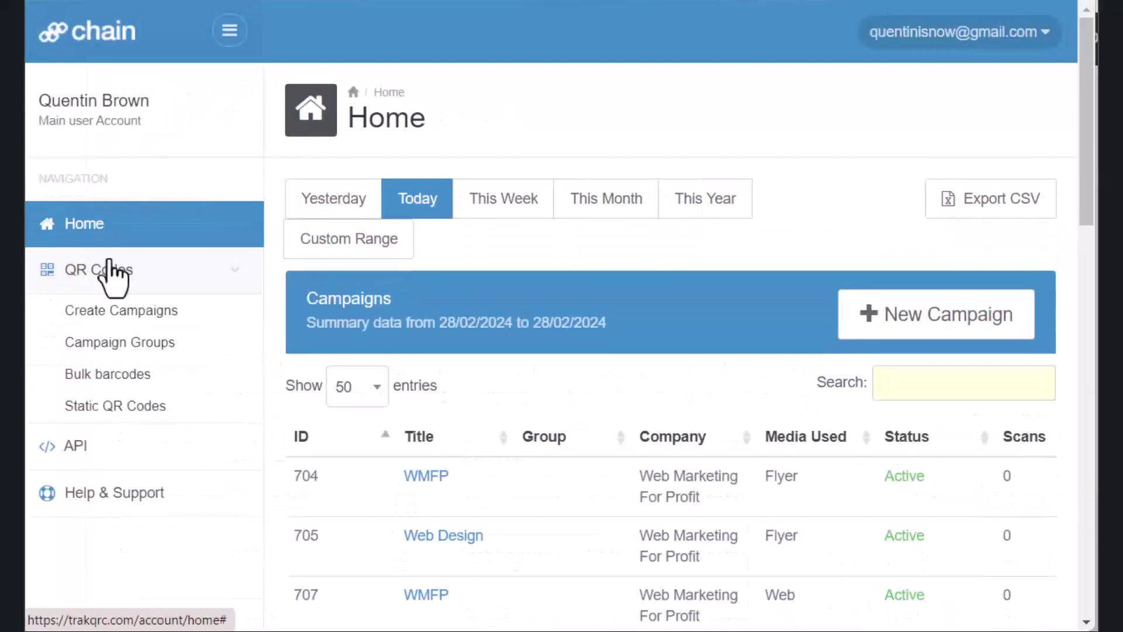
pyautogui.click(85, 405)
pyautogui.scroll(-3, 624, 462)
pyautogui.scroll(-4, 624, 462)
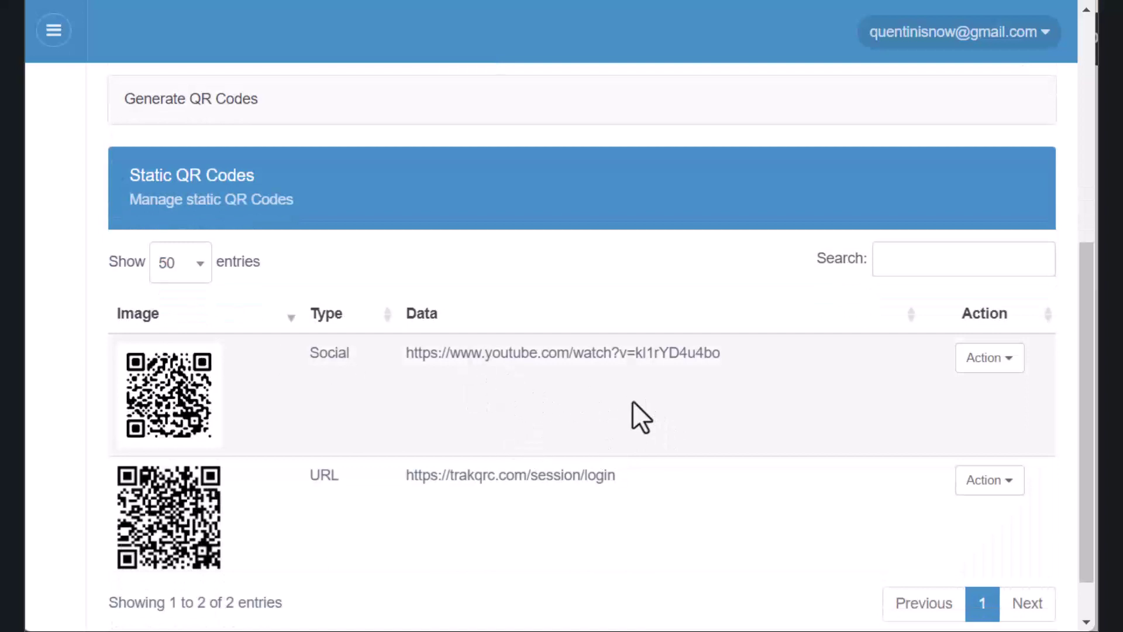
pyautogui.click(1002, 358)
pyautogui.scroll(-1, 1007, 374)
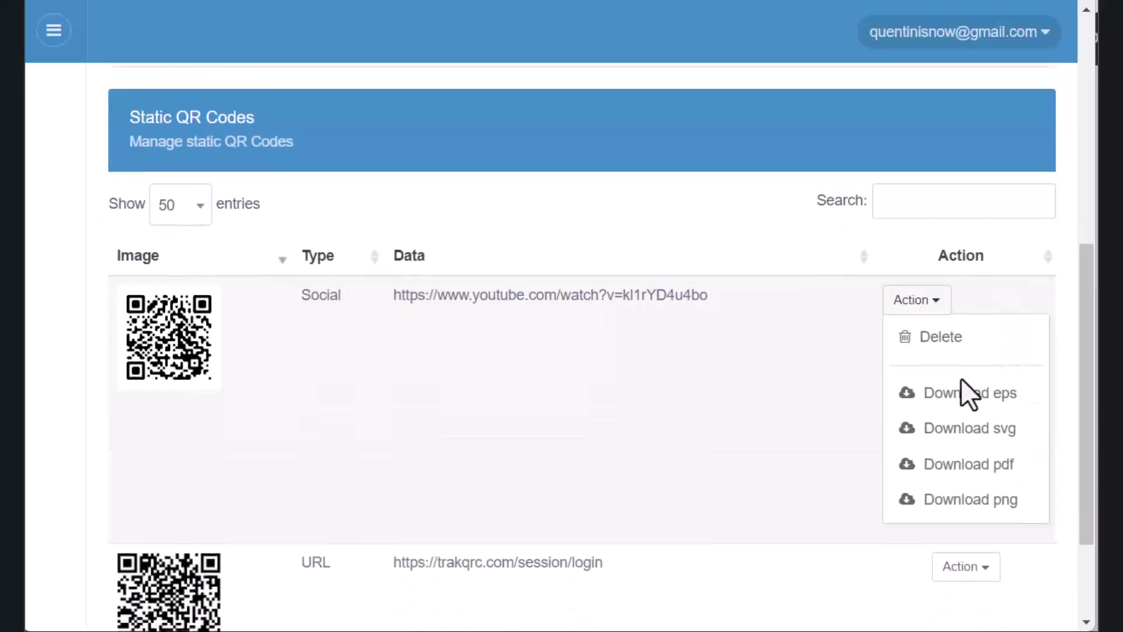
pyautogui.scroll(-3, 526, 410)
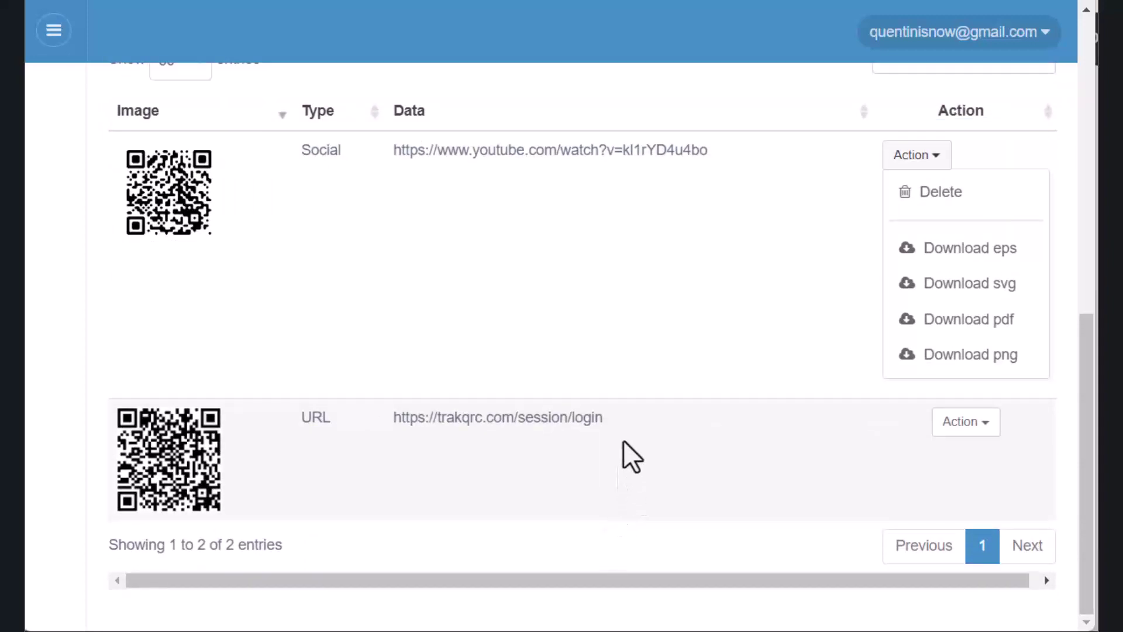
# Step: Open the page for creating a new QR code campaign
pyautogui.scroll(12, 627, 447)
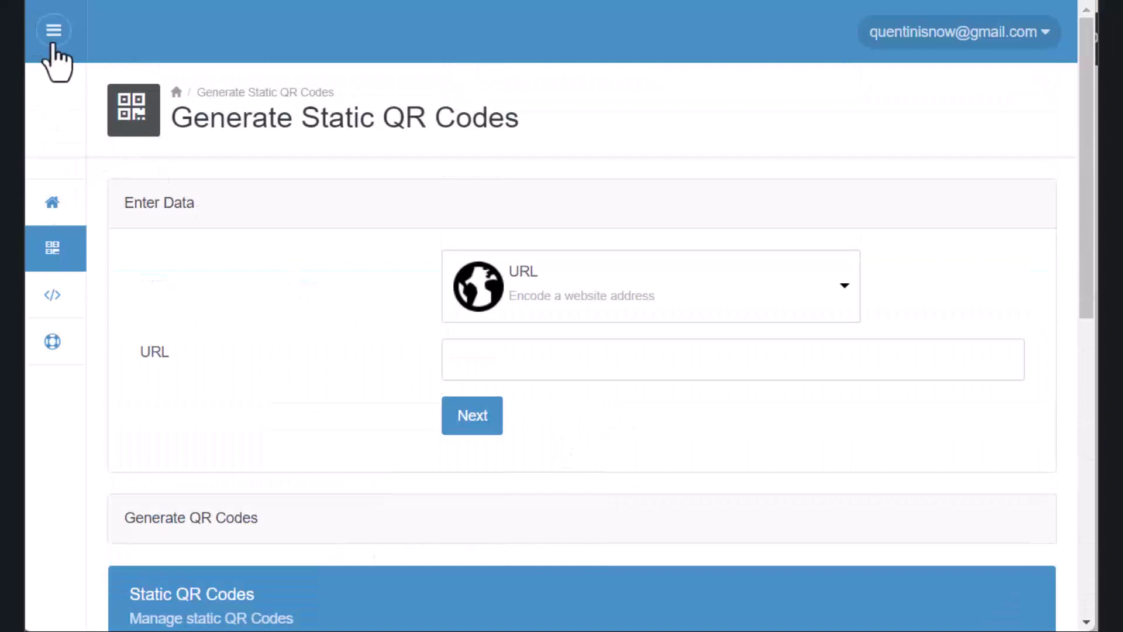
pyautogui.click(54, 31)
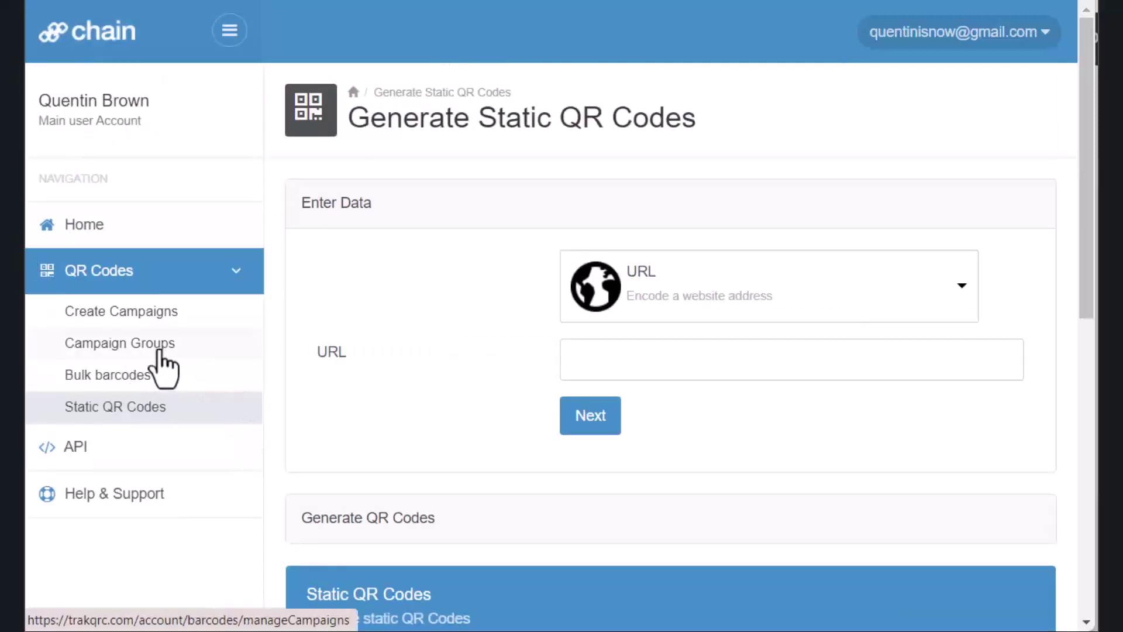
pyautogui.click(145, 316)
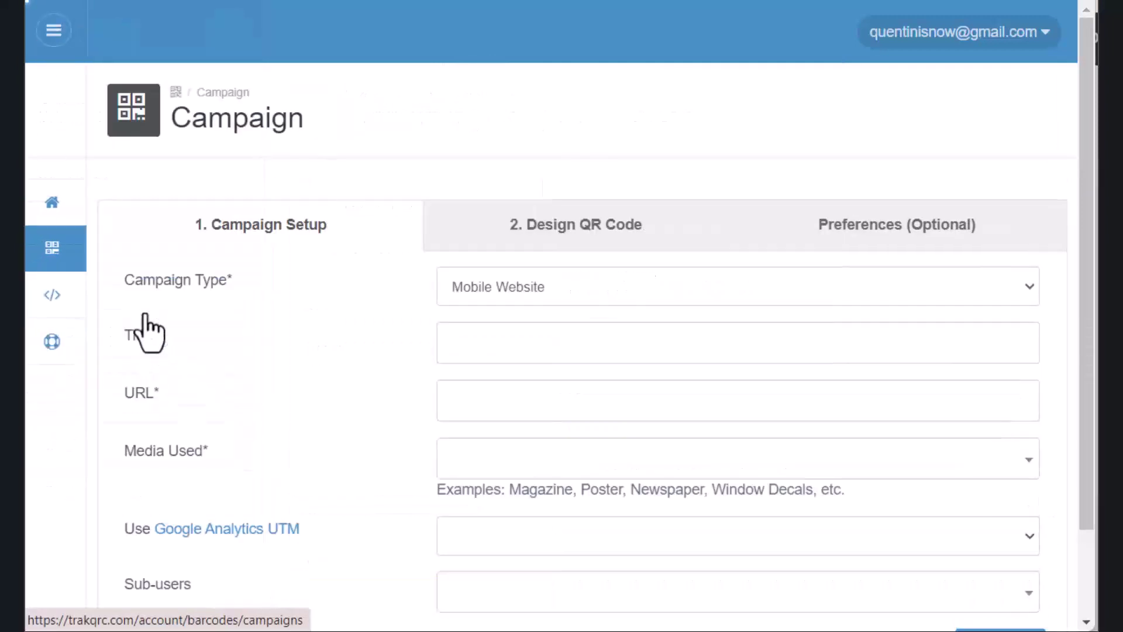
pyautogui.click(485, 343)
pyautogui.write('Trak')
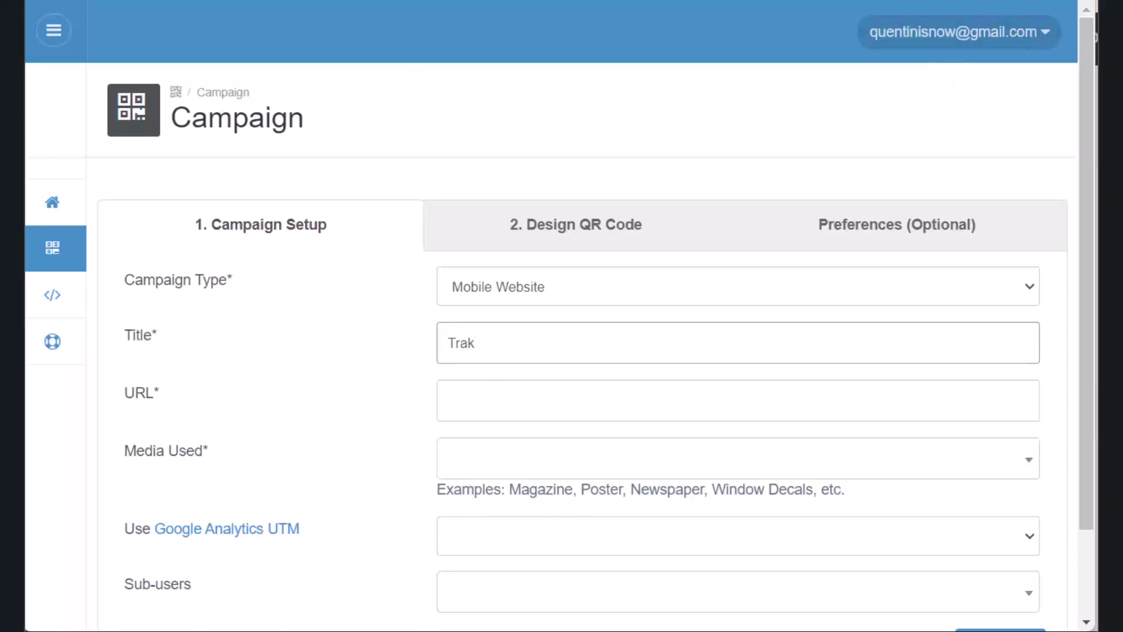
pyautogui.click(537, 394)
pyautogui.write('https://trakqrc.com/session/login')
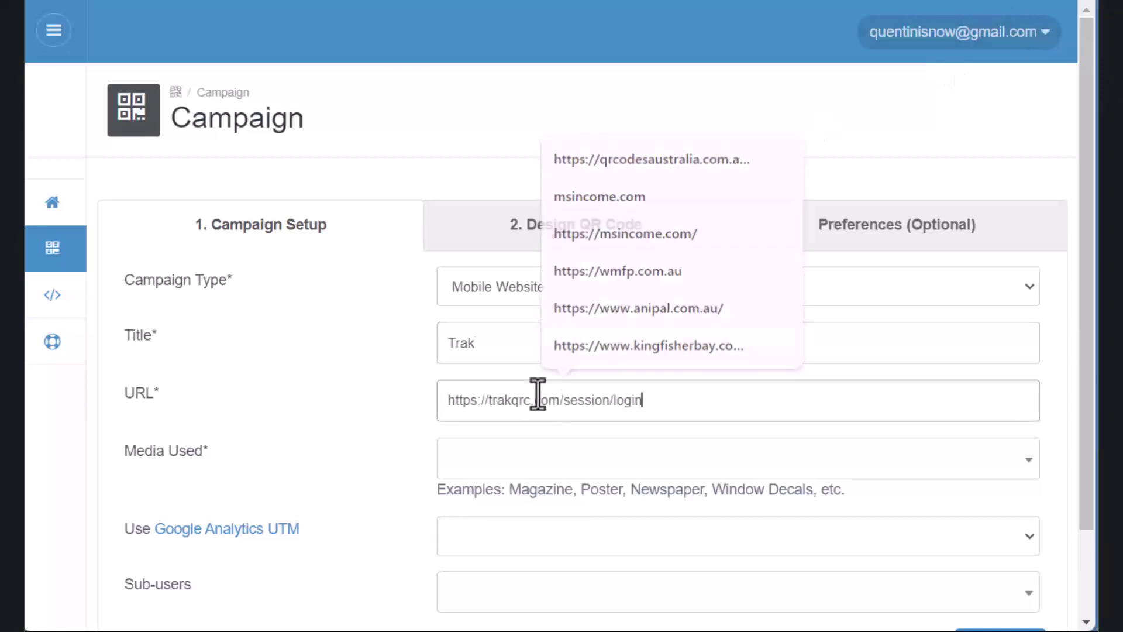
pyautogui.click(477, 462)
pyautogui.write('Website')
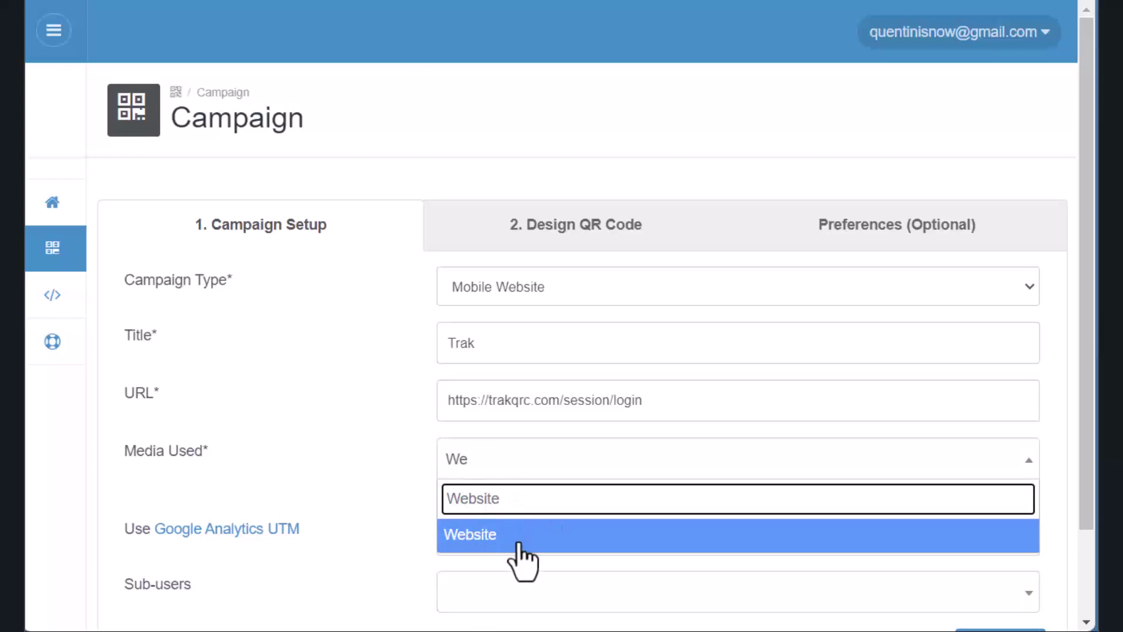
pyautogui.click(472, 541)
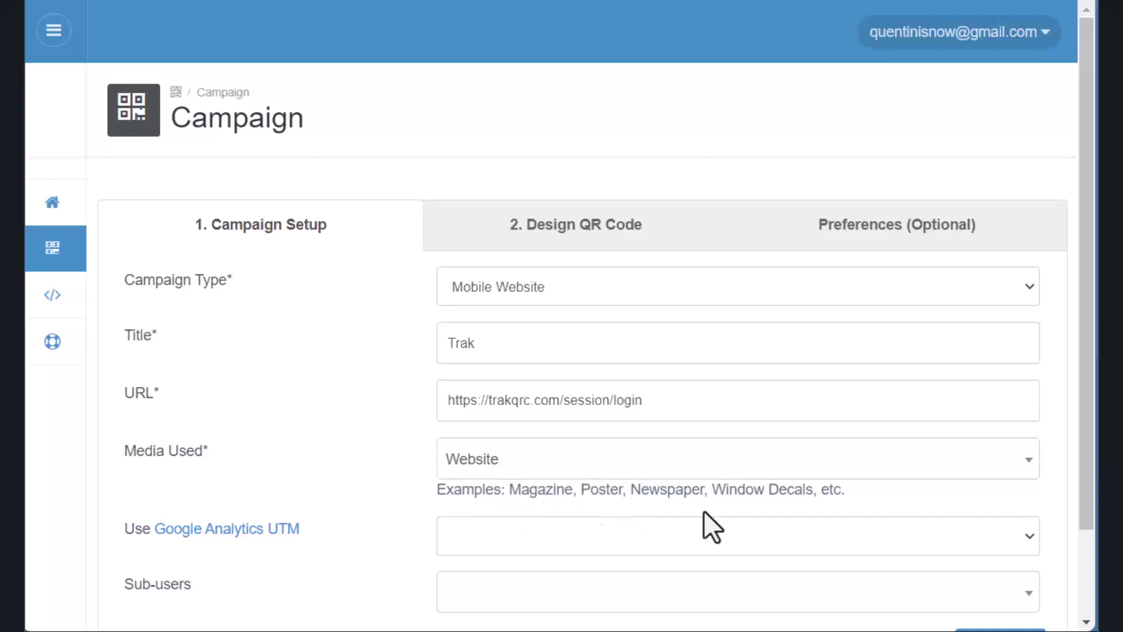
# Step: Read the linked Google Analytics UTM help article on URL builders and return to the campaign setup form
pyautogui.scroll(-2, 413, 357)
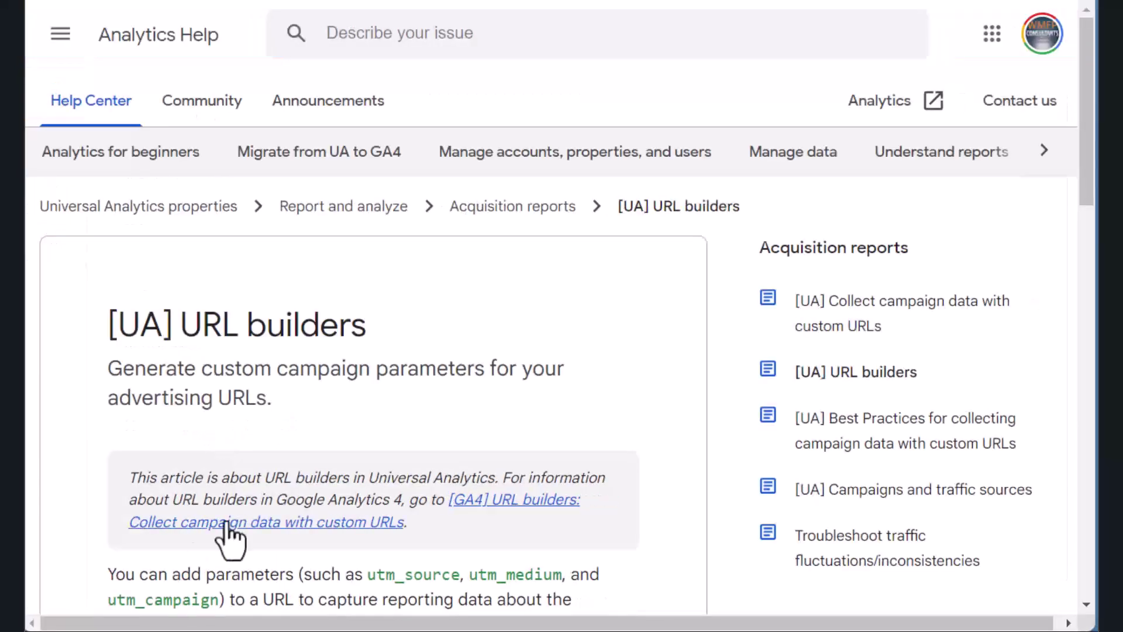
pyautogui.scroll(-3, 615, 305)
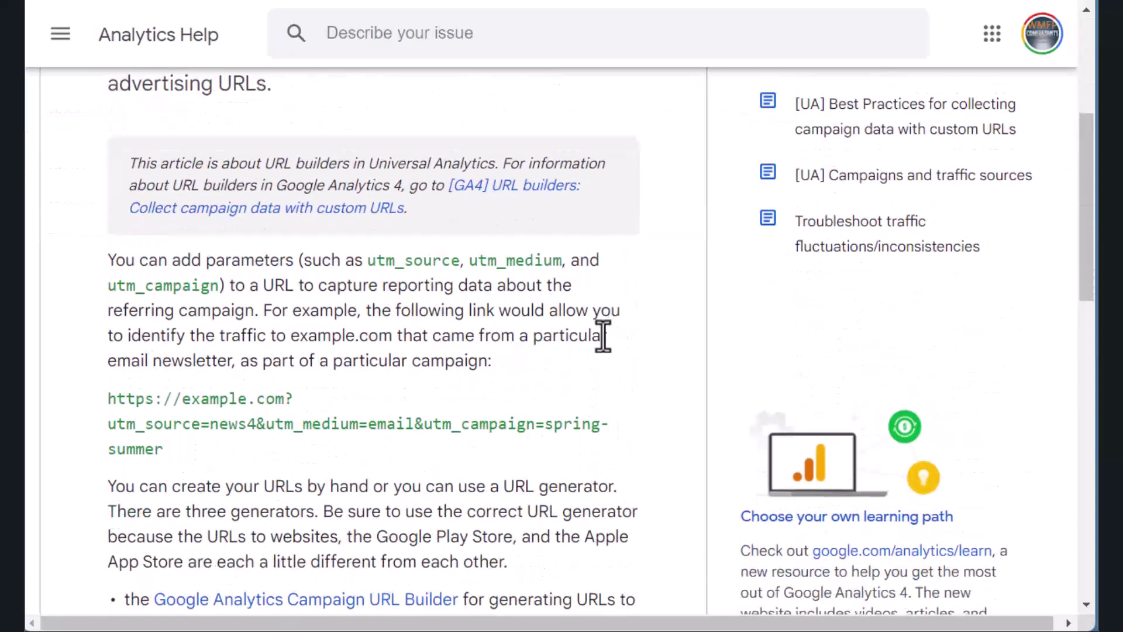
pyautogui.scroll(3, 588, 337)
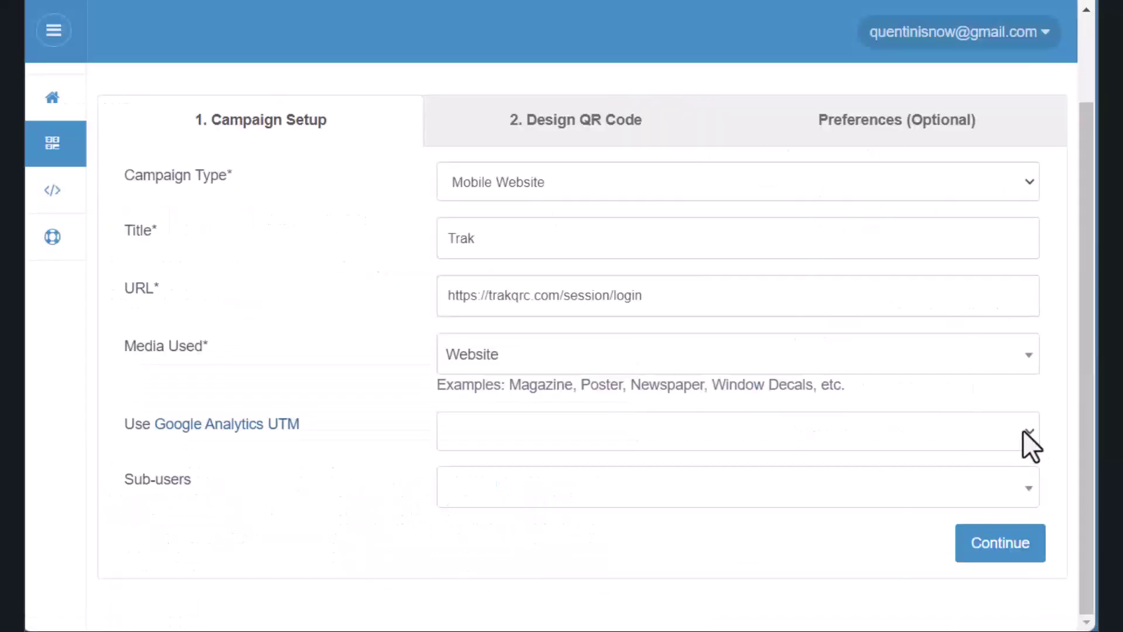
# Step: Enable Google Analytics UTM for the campaign and look over the UTM fields and the Sub-users search
pyautogui.click(1012, 430)
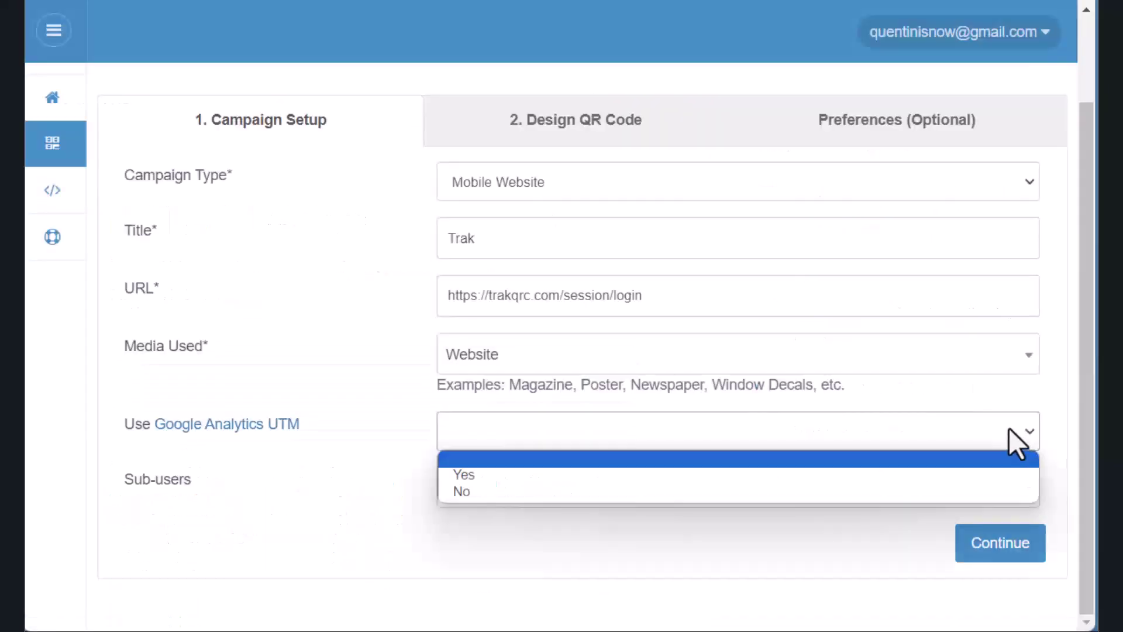
pyautogui.click(499, 474)
pyautogui.scroll(-3, 676, 450)
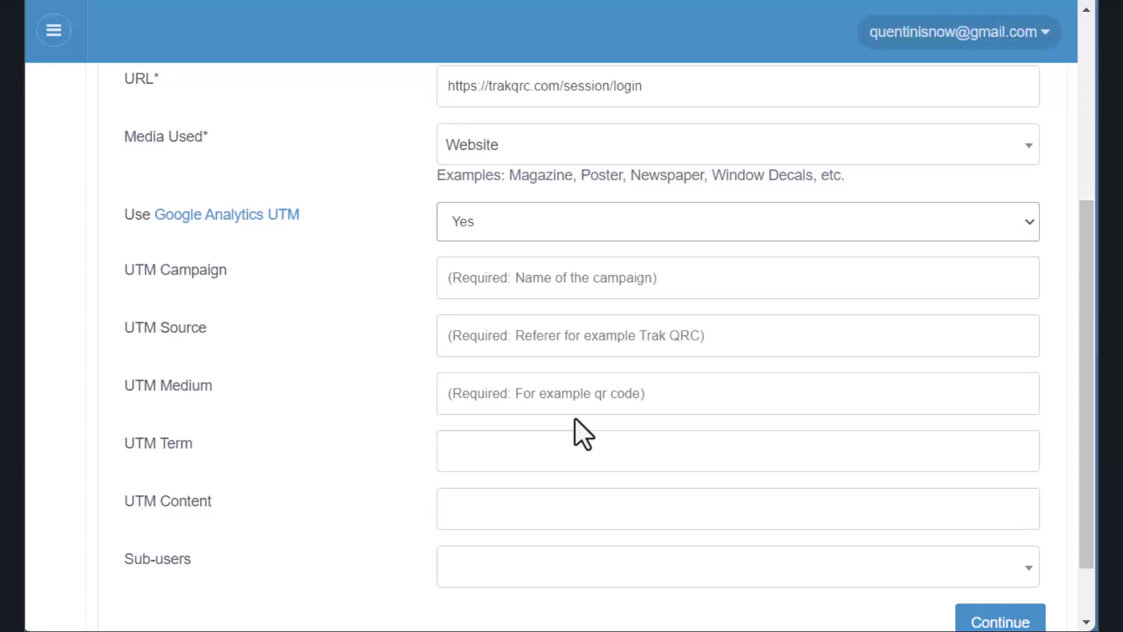
pyautogui.scroll(5, 627, 381)
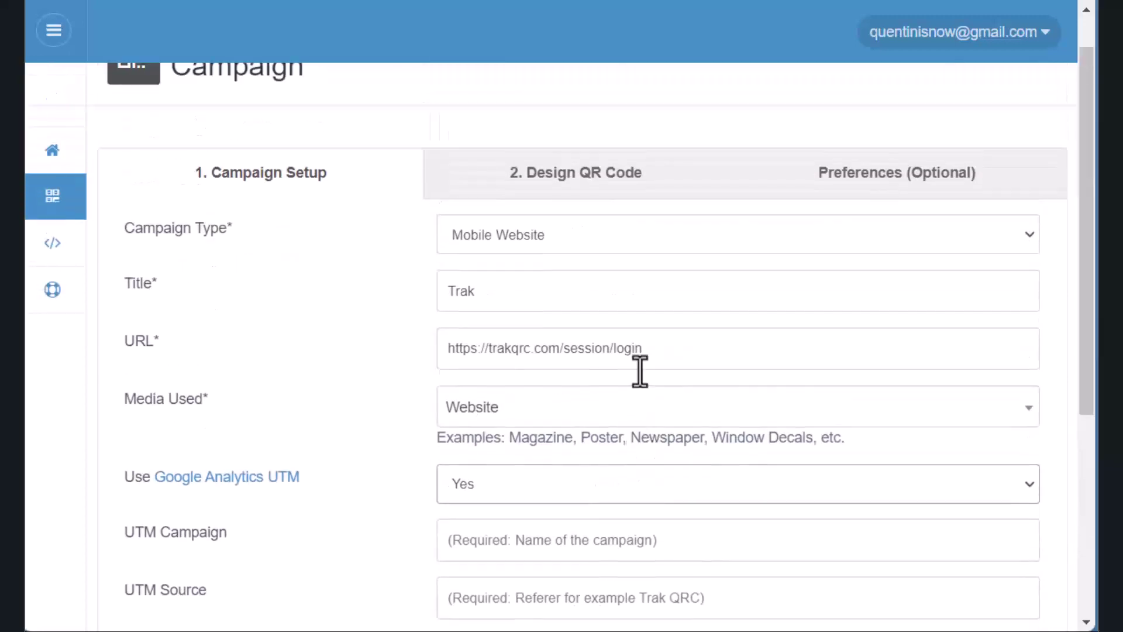
pyautogui.scroll(-5, 877, 427)
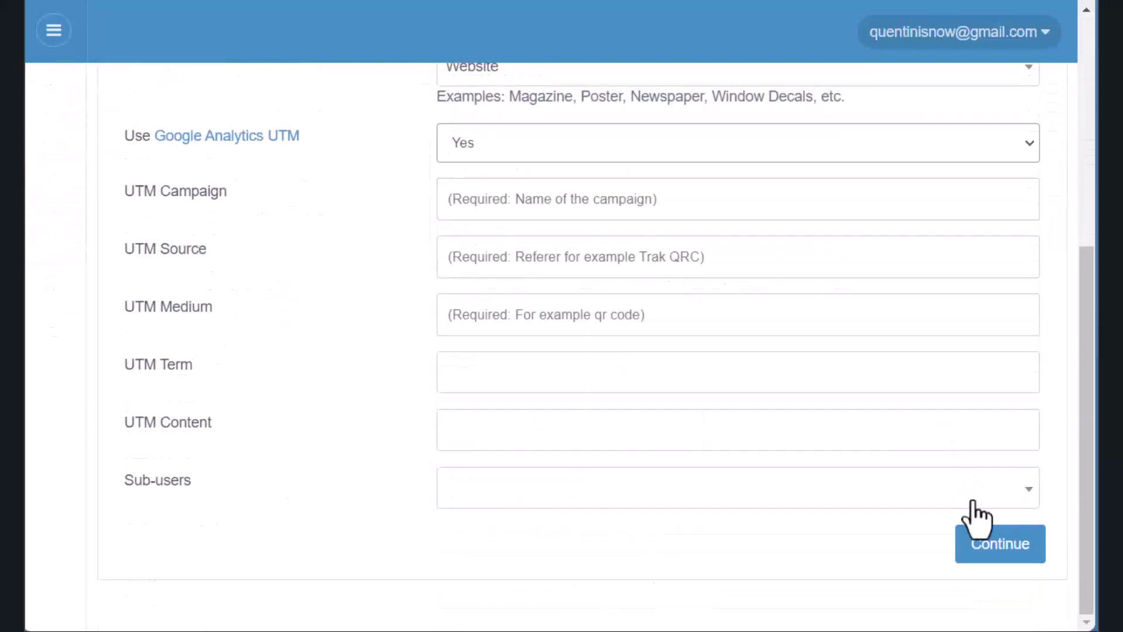
pyautogui.click(1010, 502)
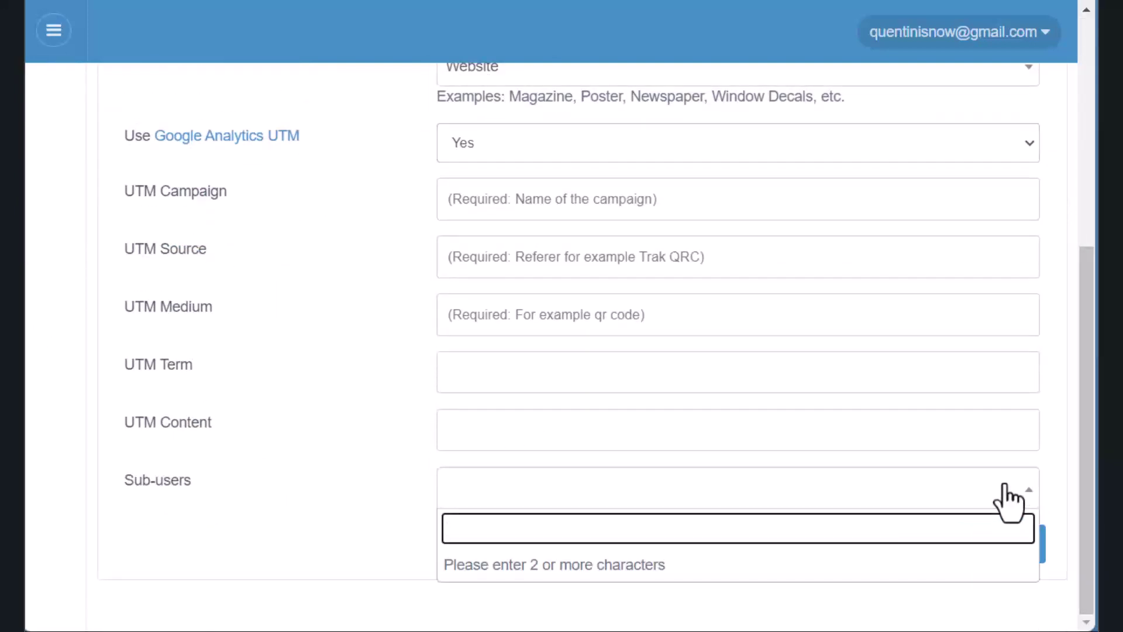
pyautogui.click(1010, 501)
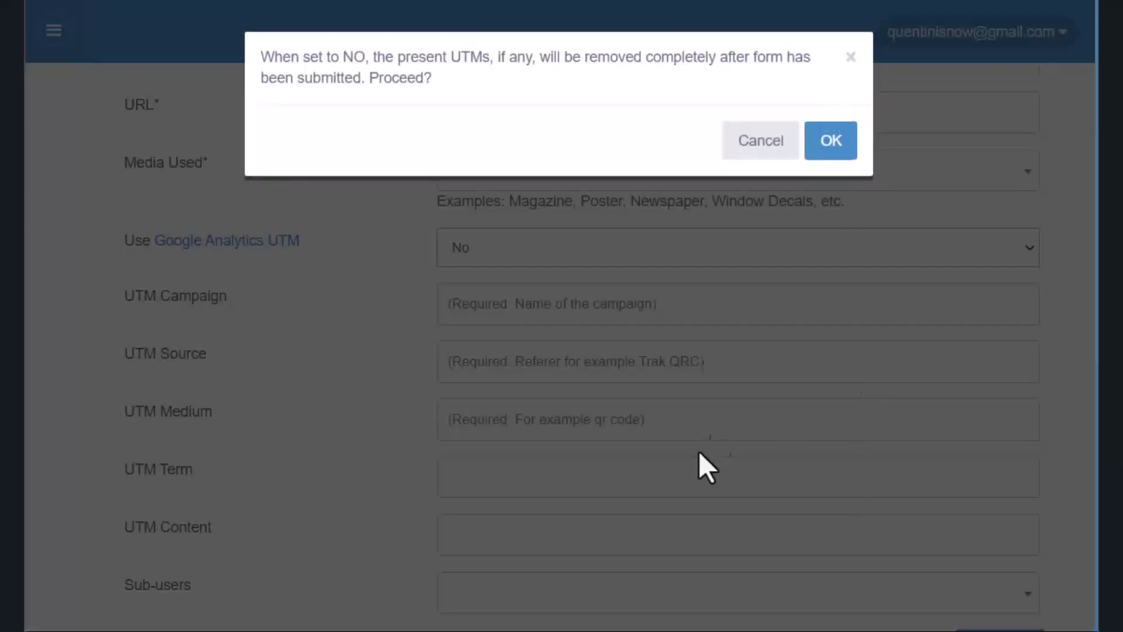
# Step: Set Google Analytics UTM to No, accept the removal of UTMs and continue to the QR code design
pyautogui.click(830, 139)
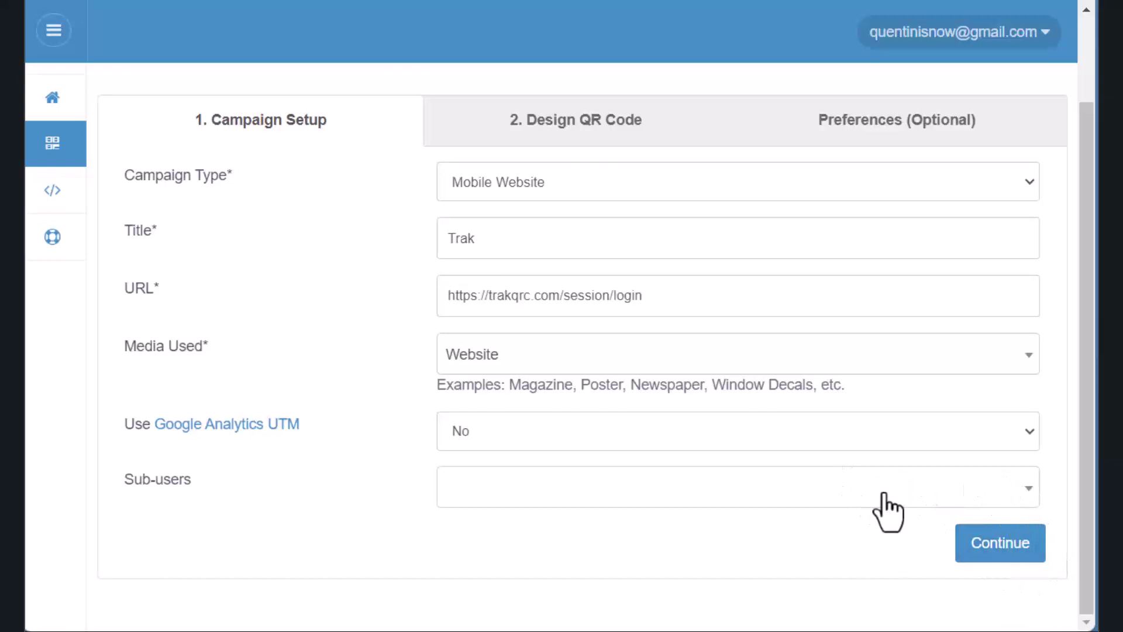
pyautogui.click(1015, 555)
# Step: Set the QR code size to 10, choose the standard square image style and generate the code
pyautogui.scroll(-5, 515, 386)
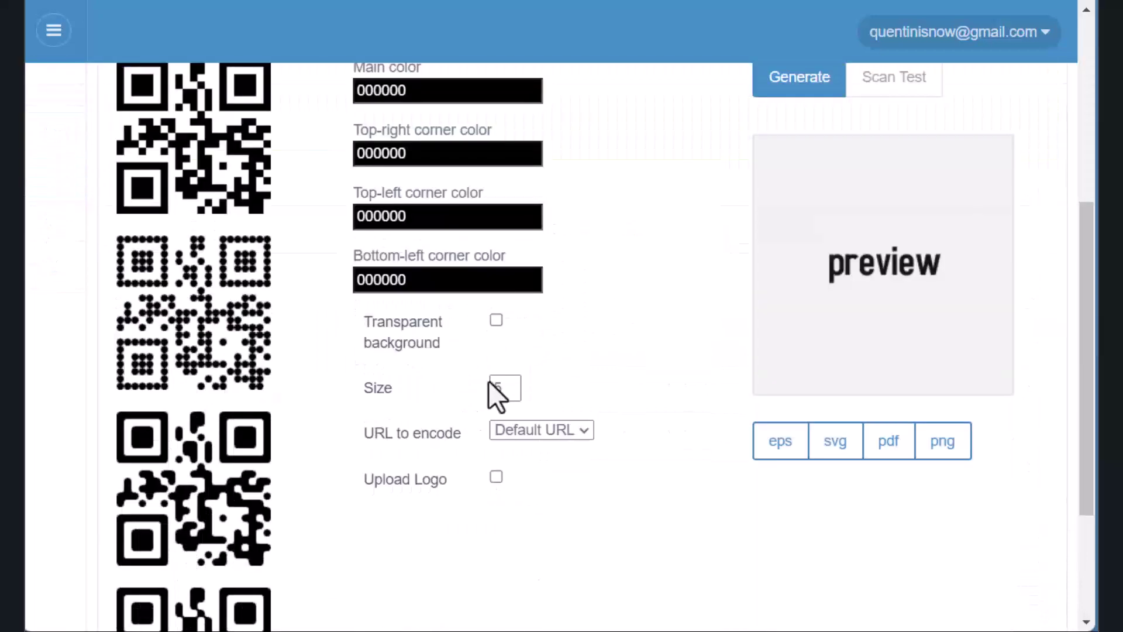
pyautogui.doubleClick(497, 388)
pyautogui.write('10')
pyautogui.scroll(4, 566, 302)
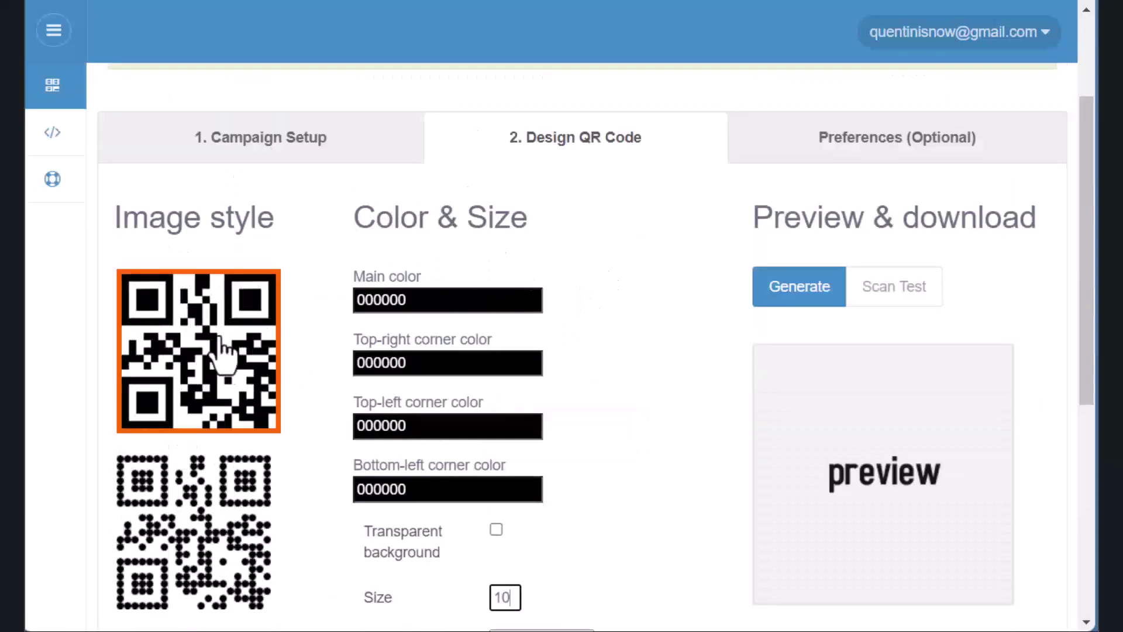
pyautogui.click(218, 337)
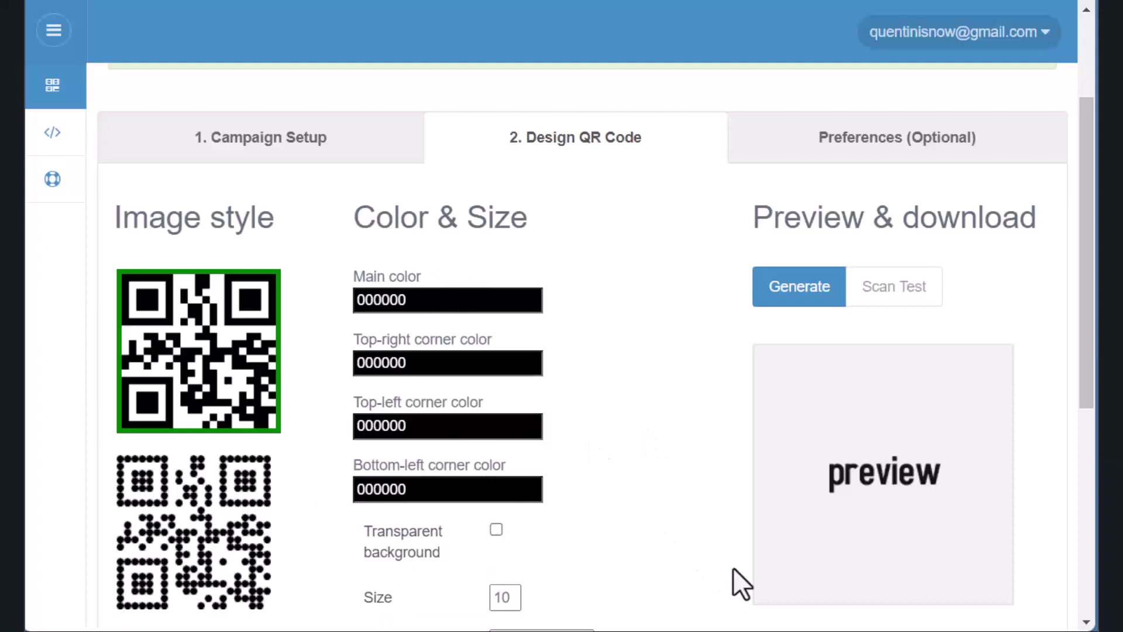
pyautogui.click(797, 293)
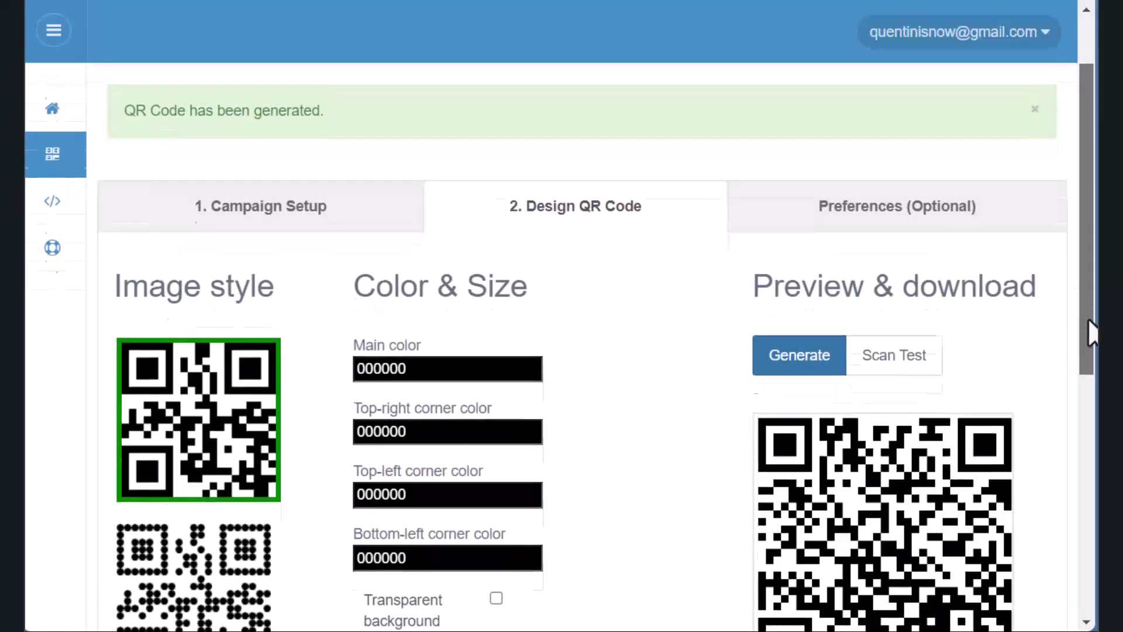
pyautogui.moveTo(1091, 334); pyautogui.dragTo(1089, 407)
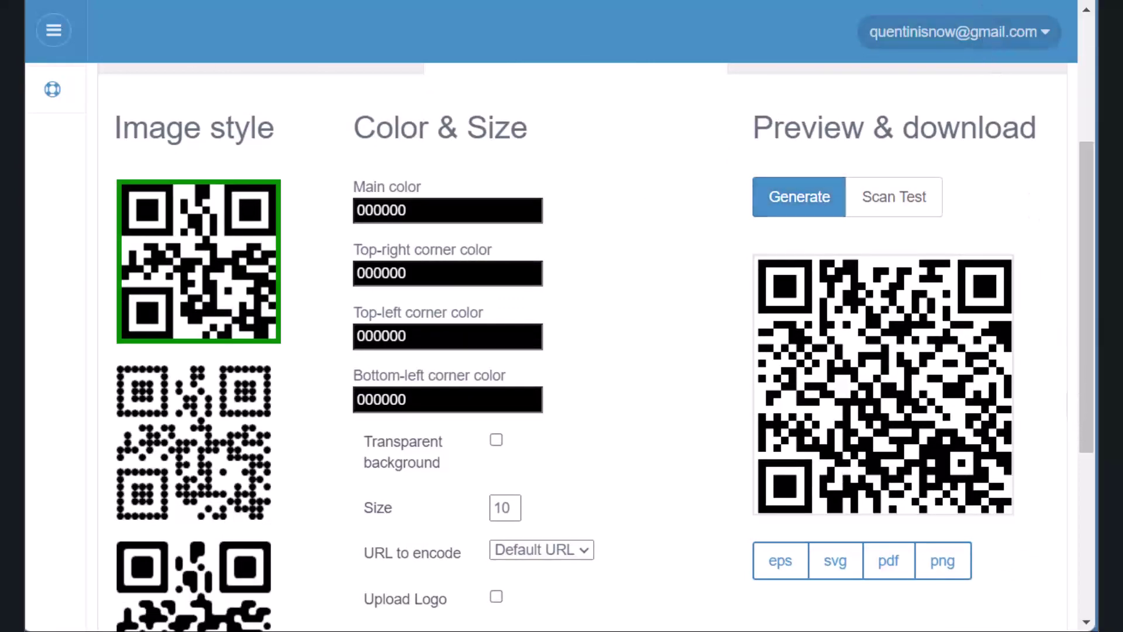
# Step: Go to the campaign list and open the dashboard of the Trak campaign
pyautogui.click(54, 30)
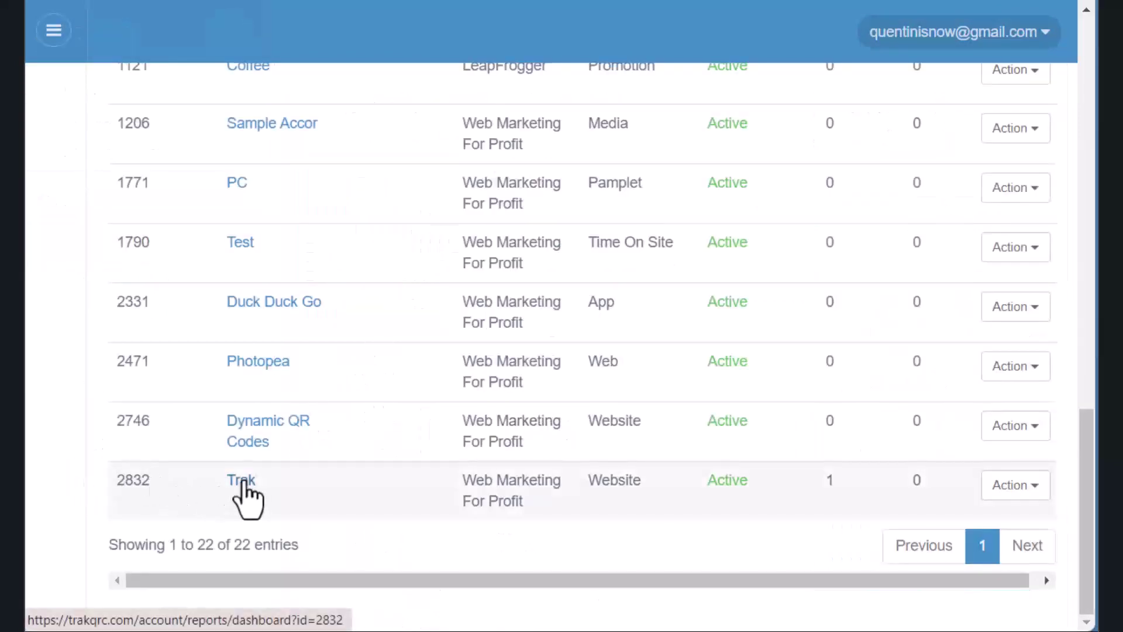
pyautogui.click(242, 480)
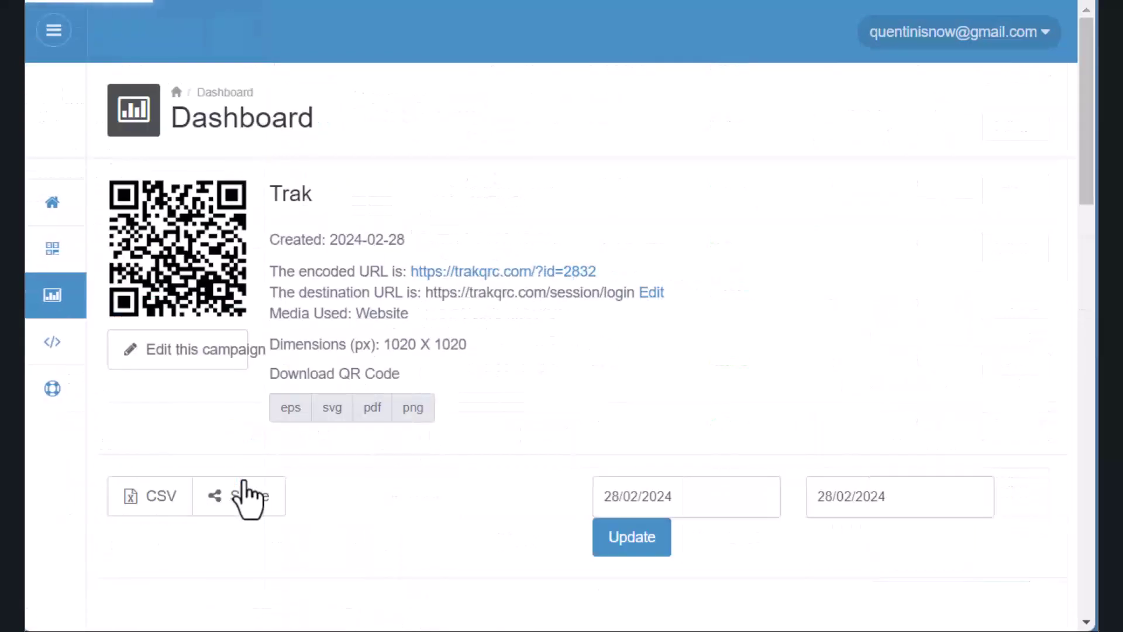
# Step: Examine the Trak dashboard's scan chart, summary data, devices, content overview, visits map and media contribution
pyautogui.scroll(-8, 784, 386)
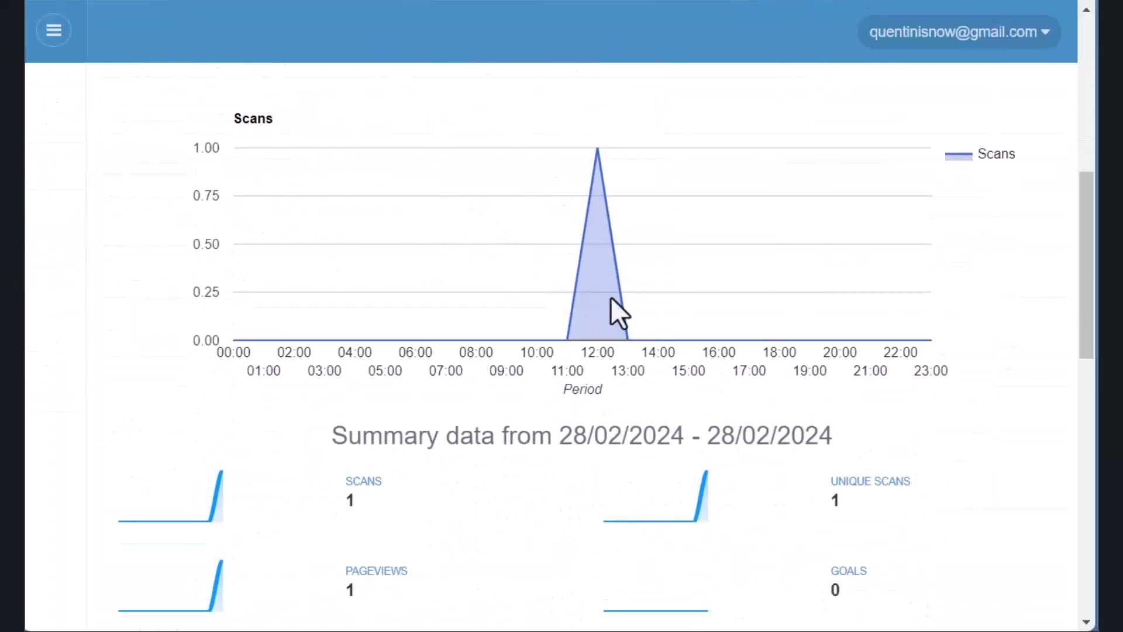
pyautogui.scroll(-3, 504, 424)
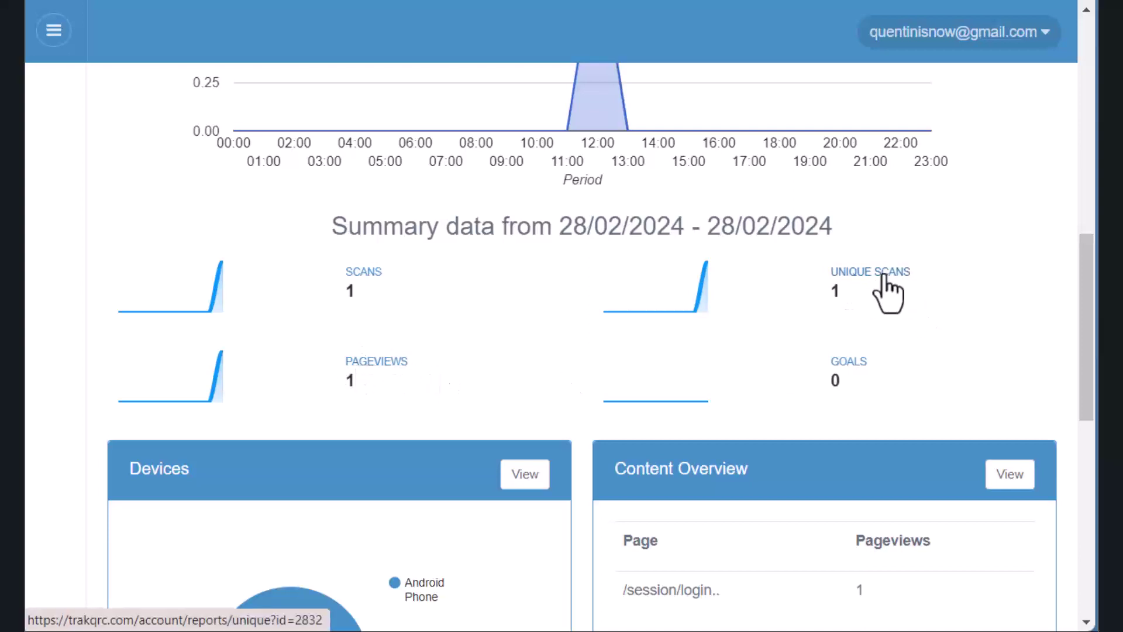
pyautogui.scroll(-5, 901, 335)
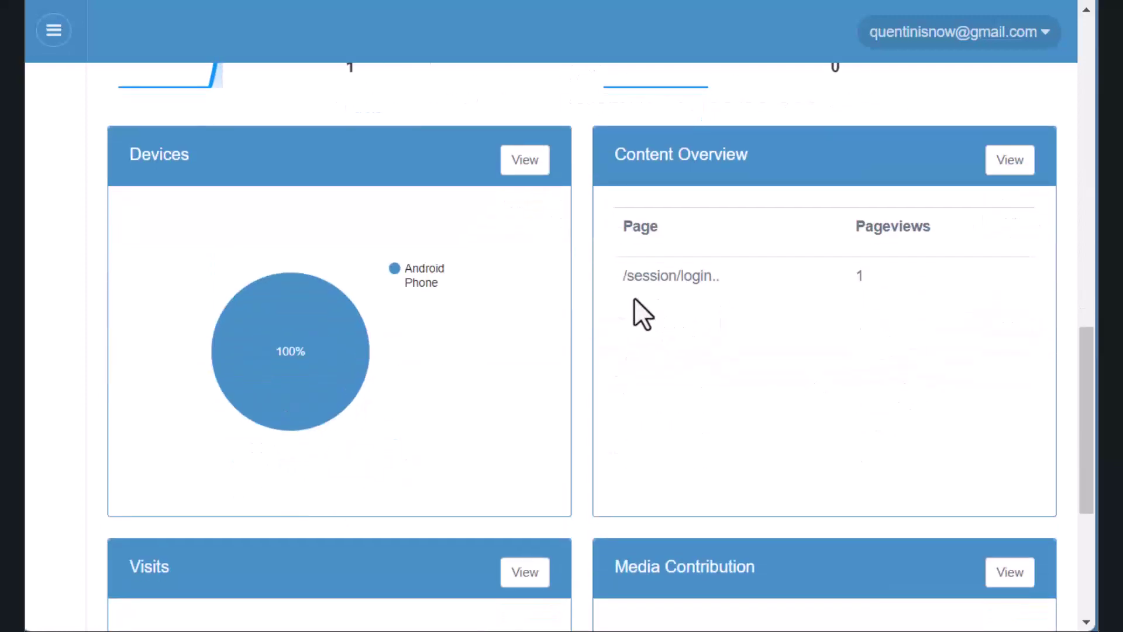
pyautogui.moveTo(313, 387)
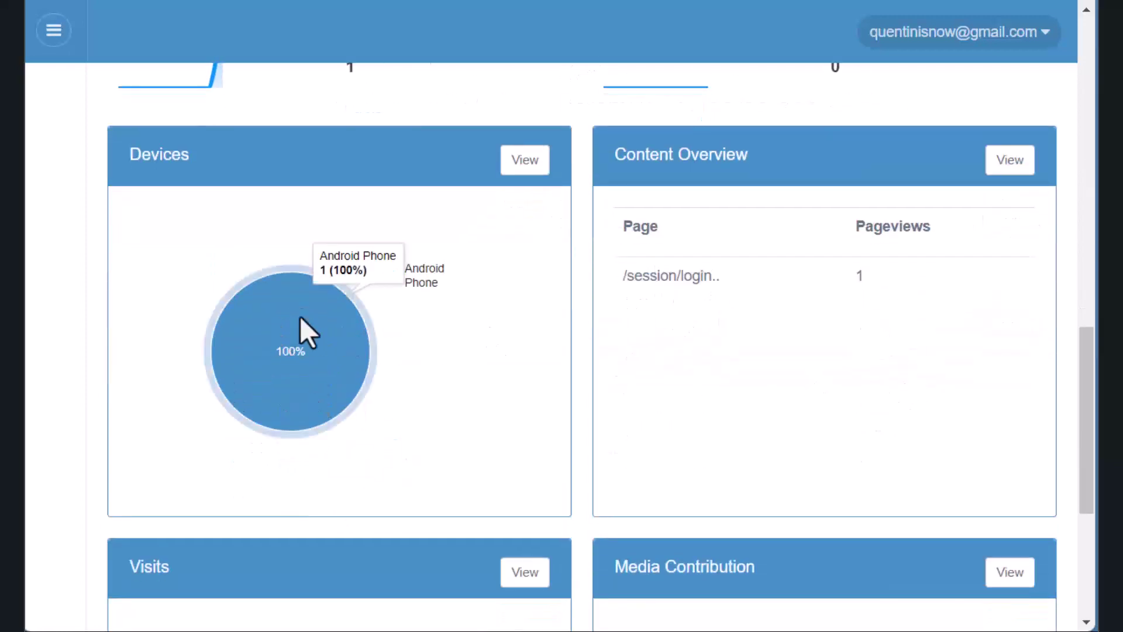
pyautogui.scroll(-5, 603, 351)
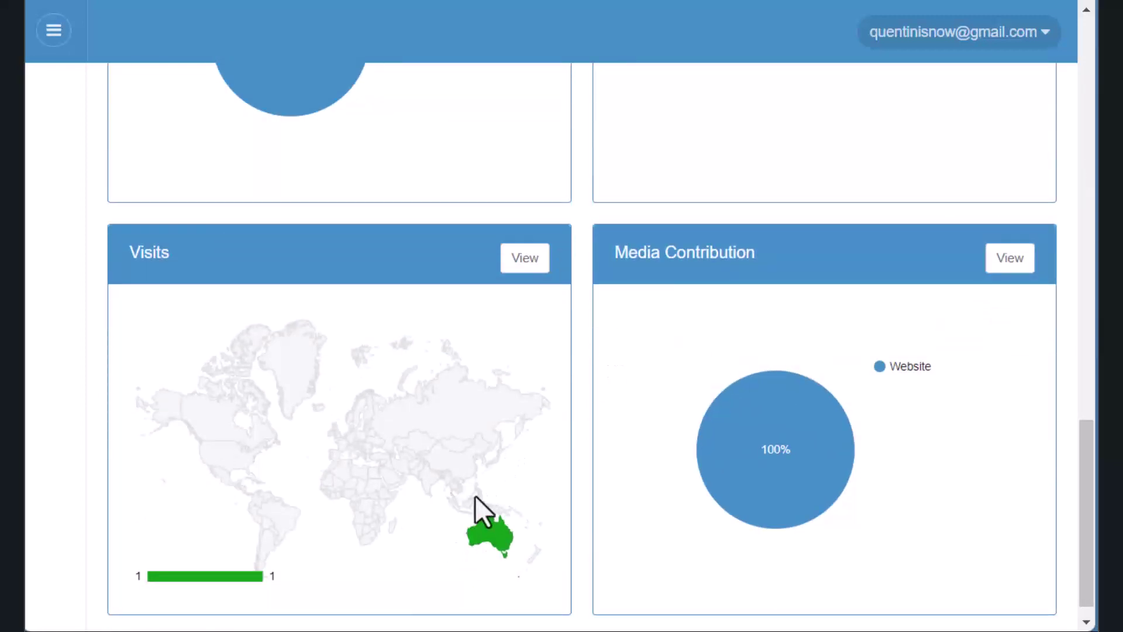
pyautogui.moveTo(767, 496)
pyautogui.scroll(15, 788, 269)
pyautogui.scroll(8, 775, 296)
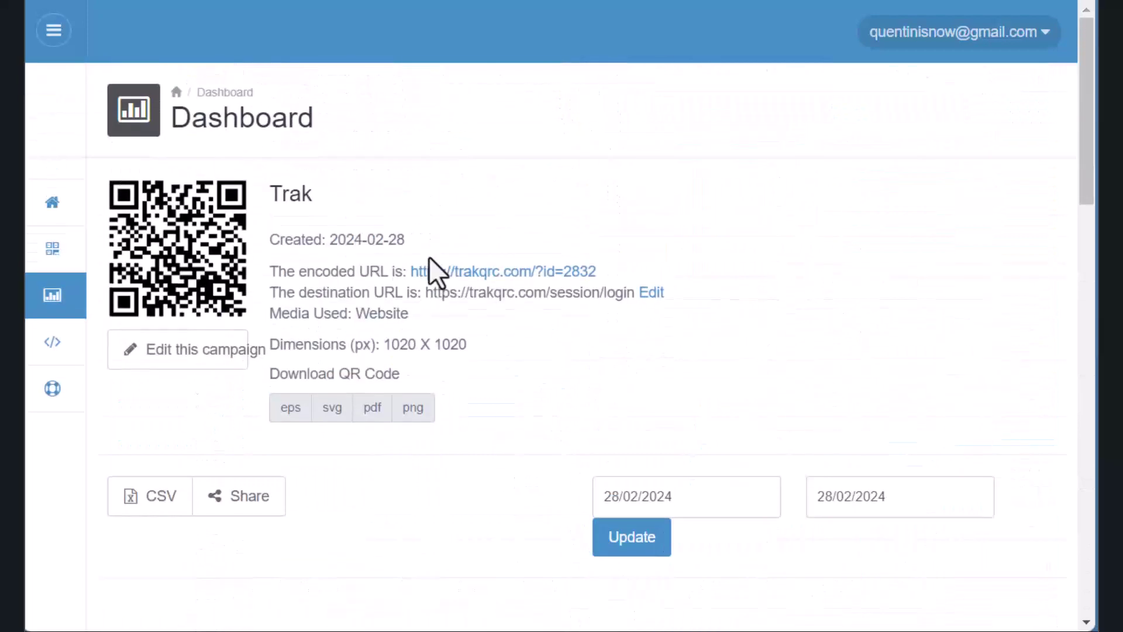
pyautogui.click(653, 296)
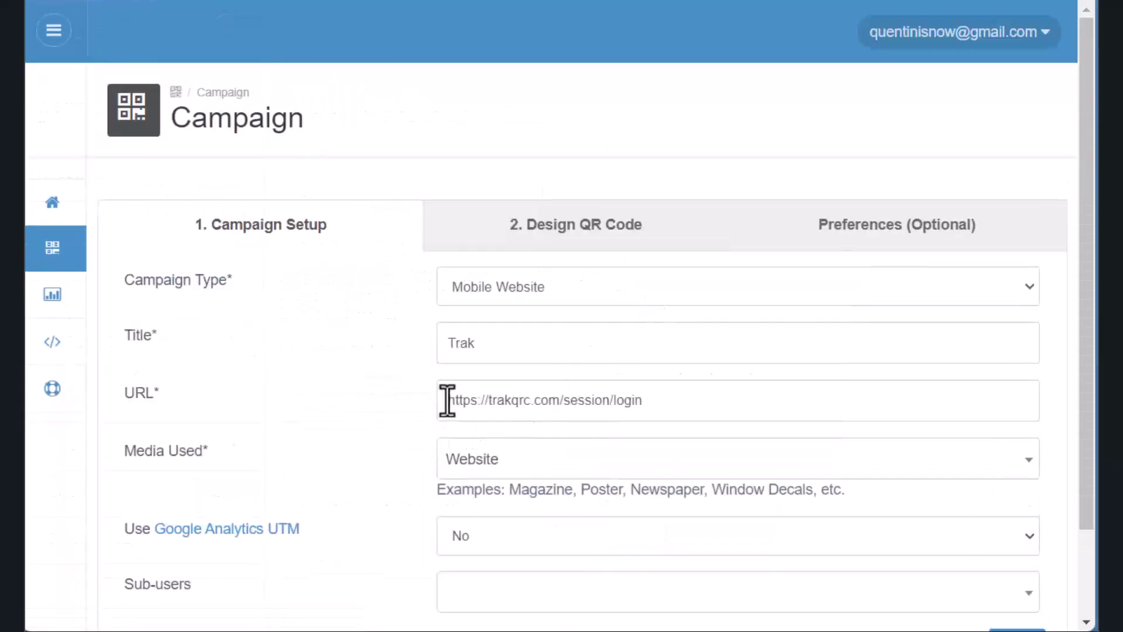
pyautogui.moveTo(447, 401); pyautogui.dragTo(757, 370)
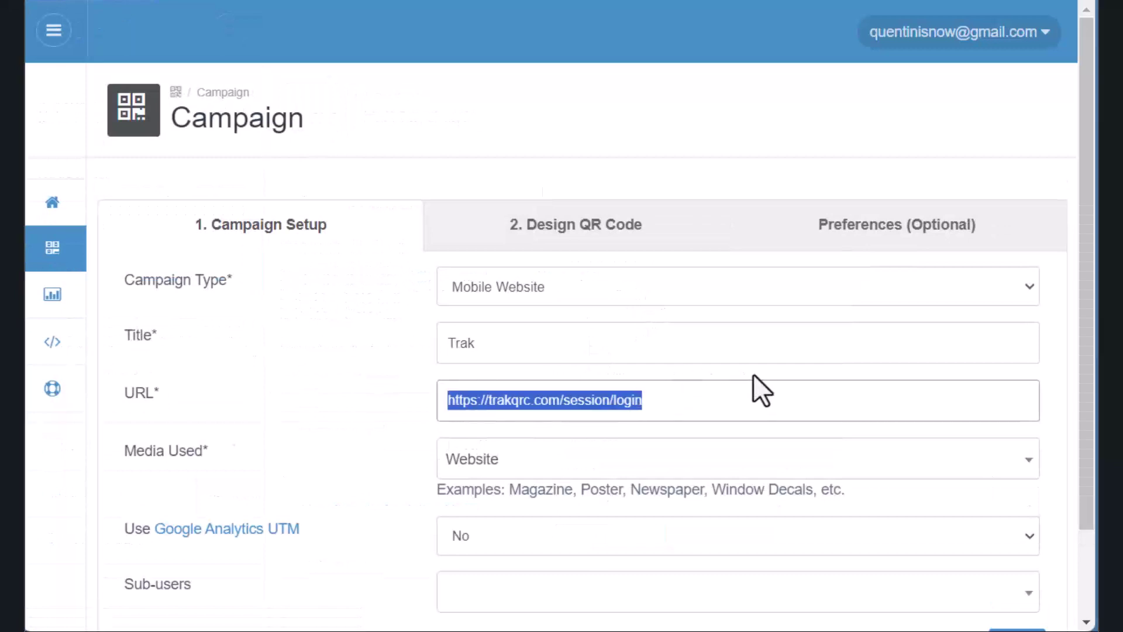
pyautogui.hotkey('ctrl', 'v')
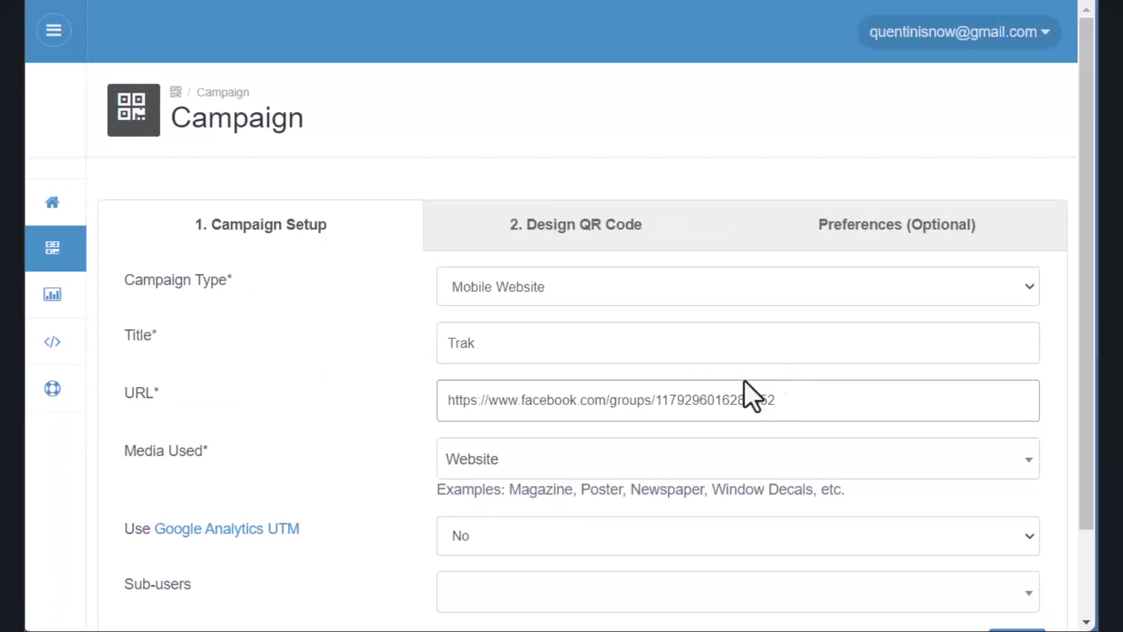
pyautogui.scroll(-2, 1018, 444)
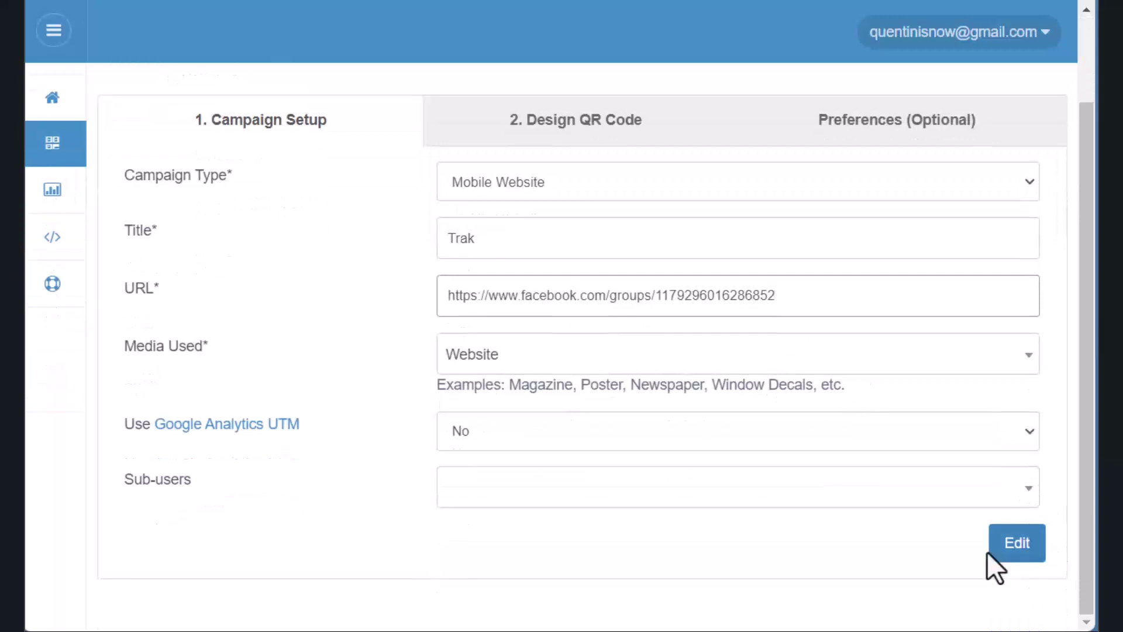
pyautogui.click(1014, 548)
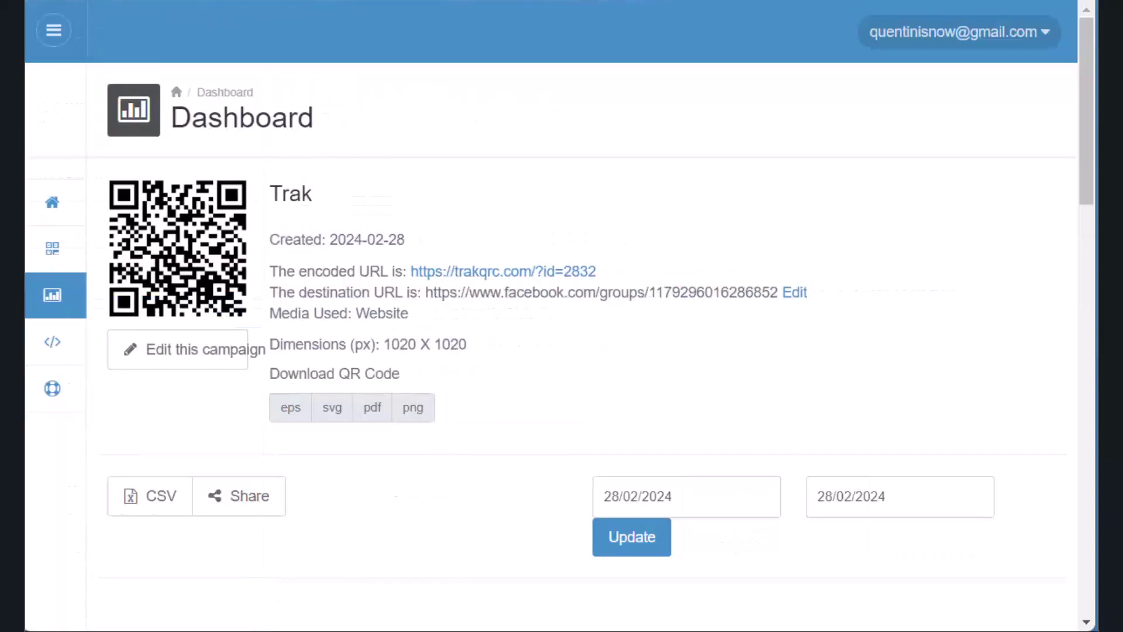
# Step: Review the scans, unique scans, page views per destination and visit locations on the refreshed Trak dashboard
pyautogui.scroll(-7, 130, 150)
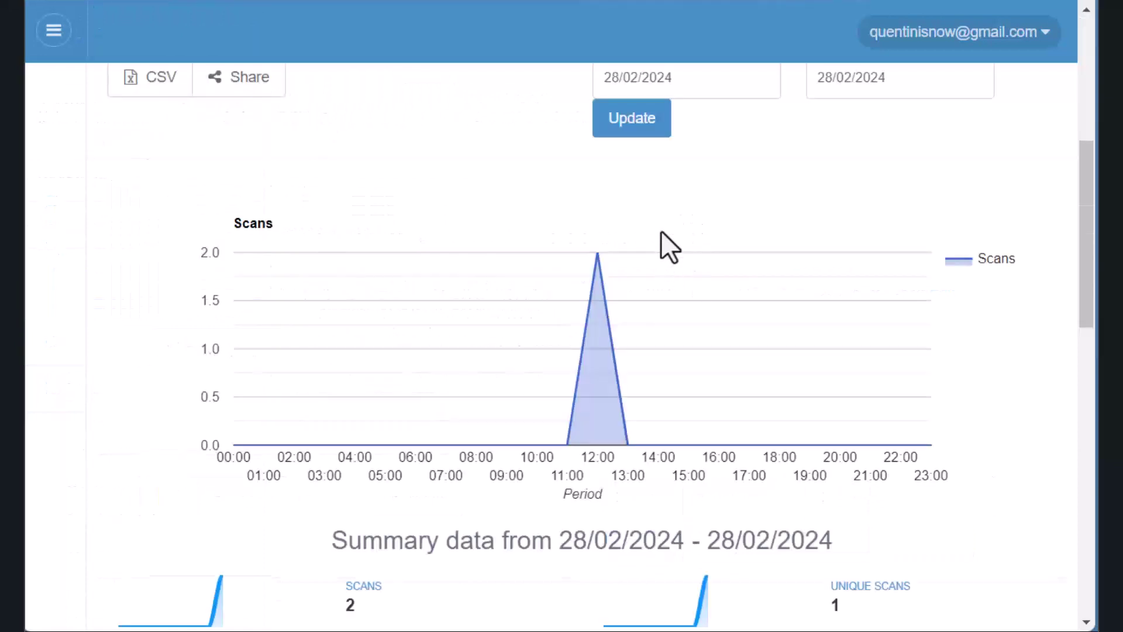
pyautogui.scroll(-5, 786, 281)
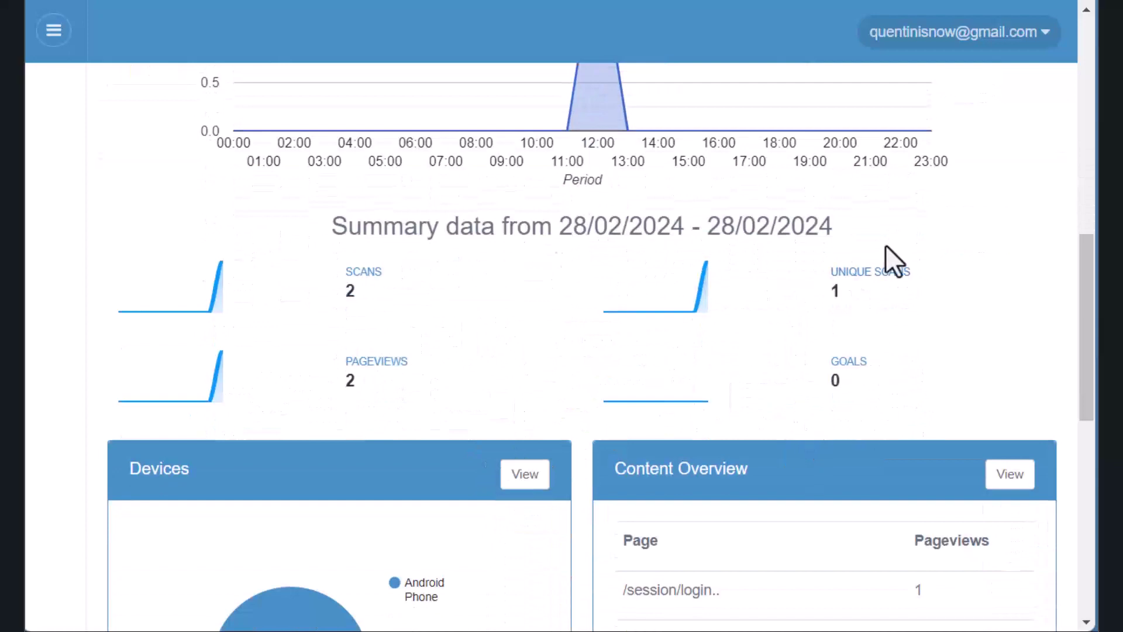
pyautogui.scroll(-5, 971, 544)
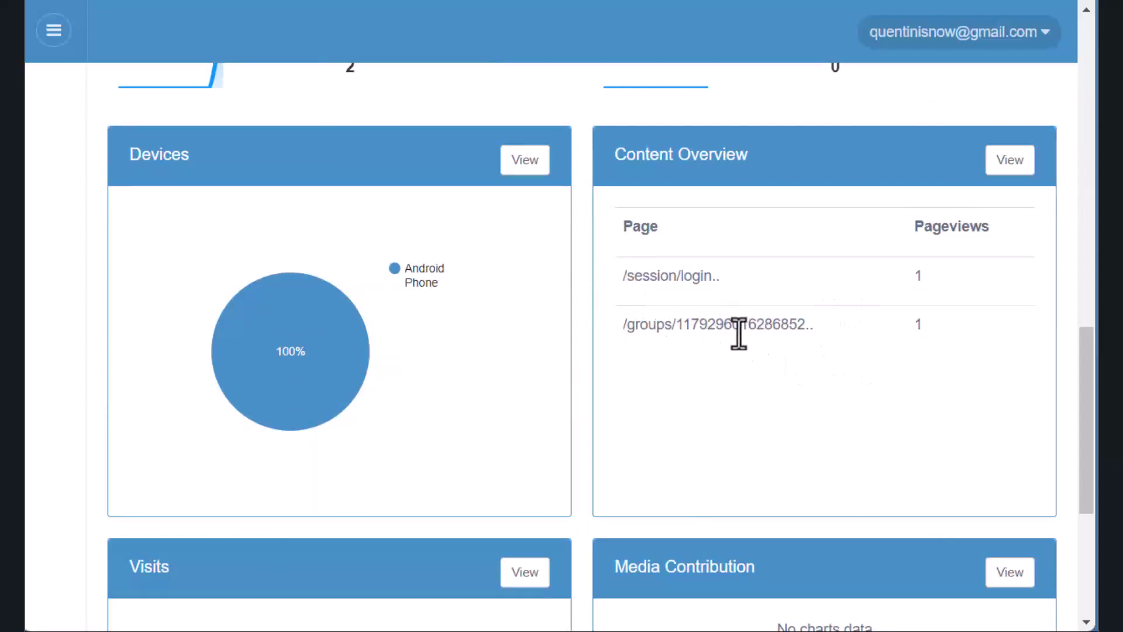
pyautogui.scroll(-5, 761, 380)
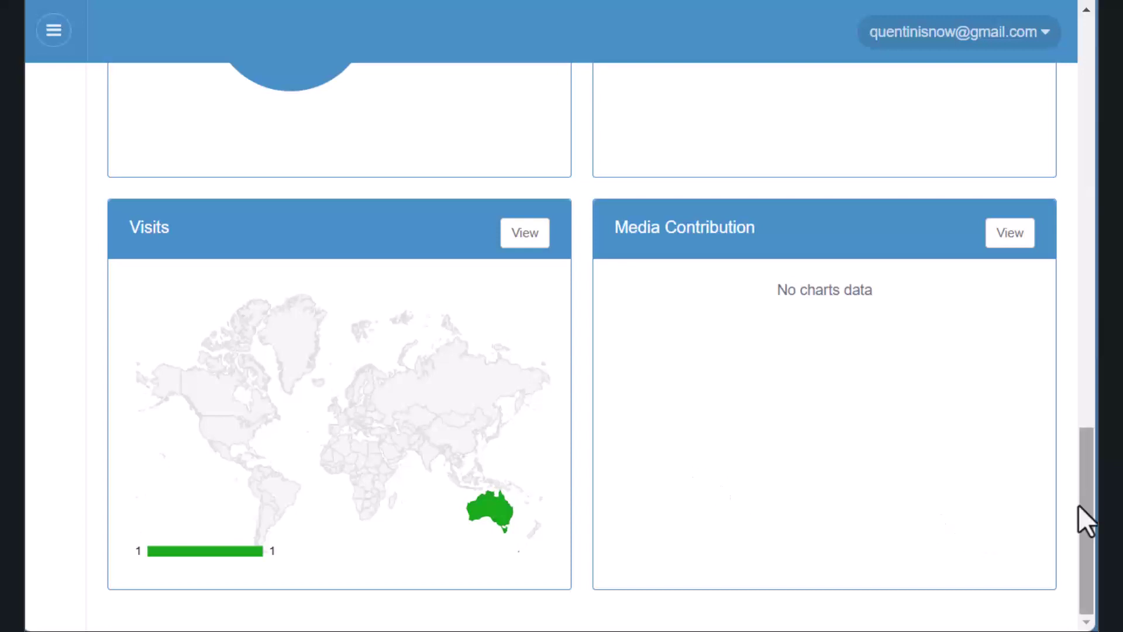
pyautogui.moveTo(1081, 502); pyautogui.dragTo(1083, 10)
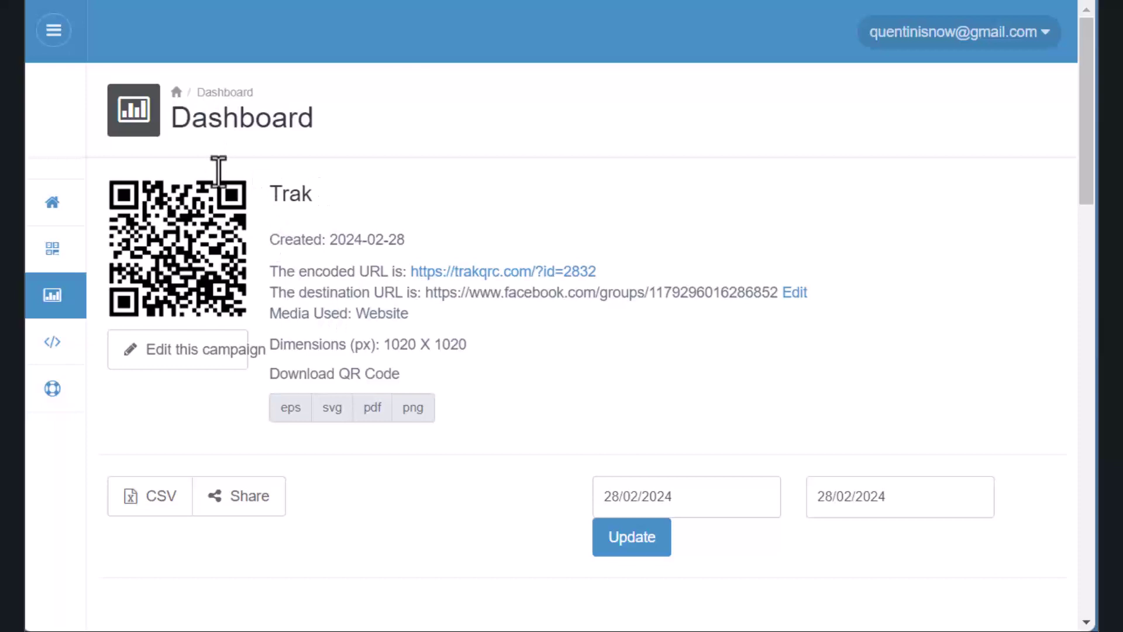
# Step: Look through the QR Codes and Analytics navigation options and view the Goals report
pyautogui.click(52, 30)
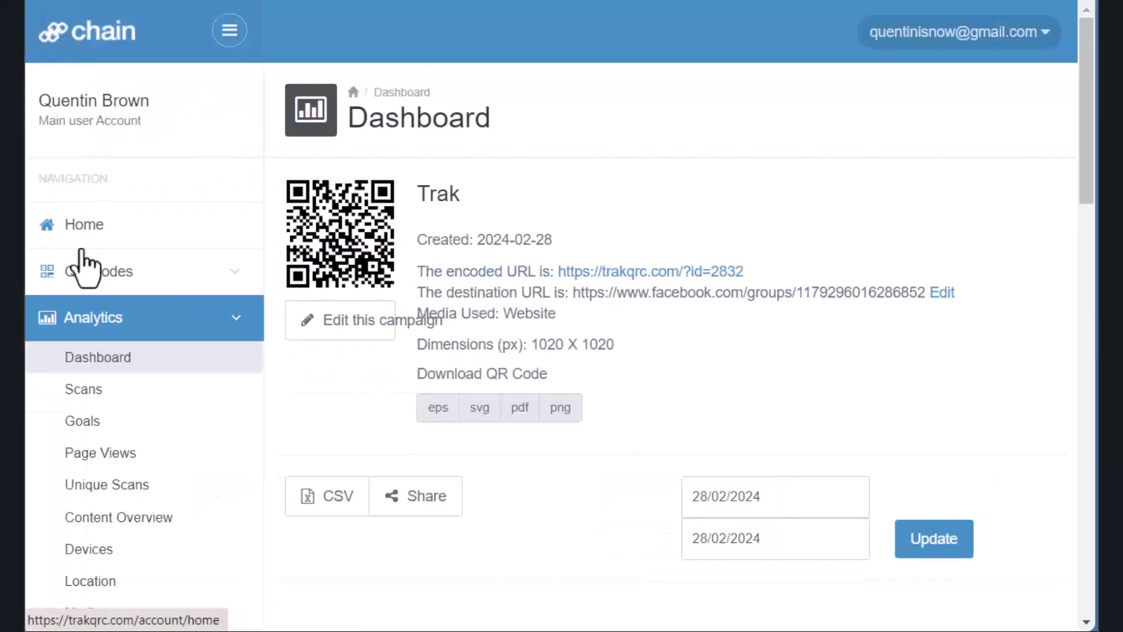
pyautogui.click(132, 273)
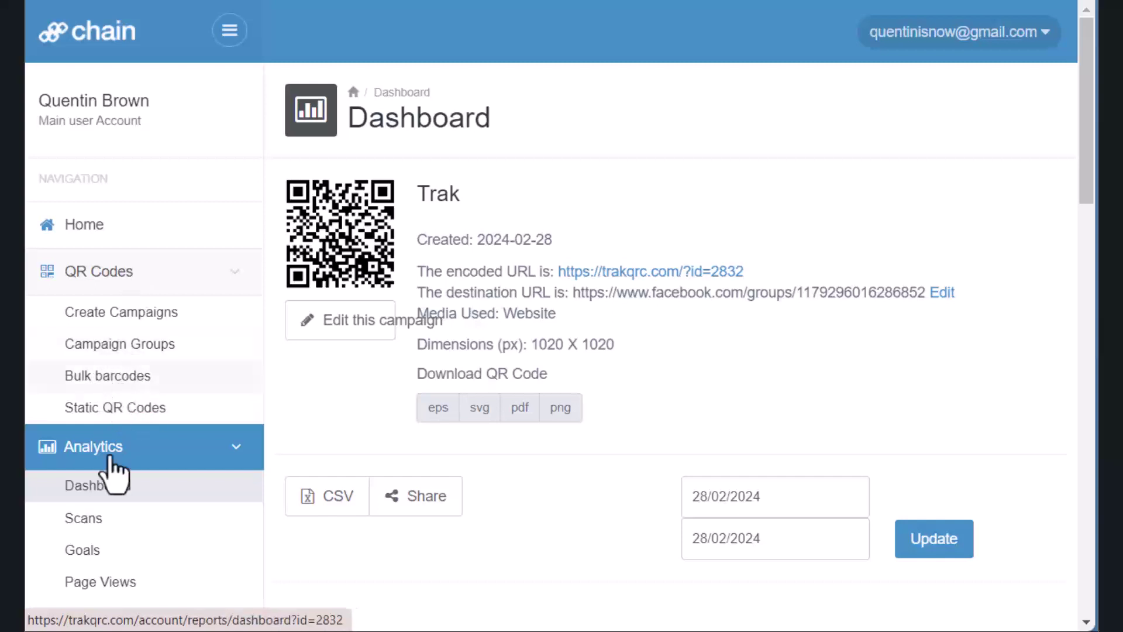
pyautogui.scroll(-2, 243, 591)
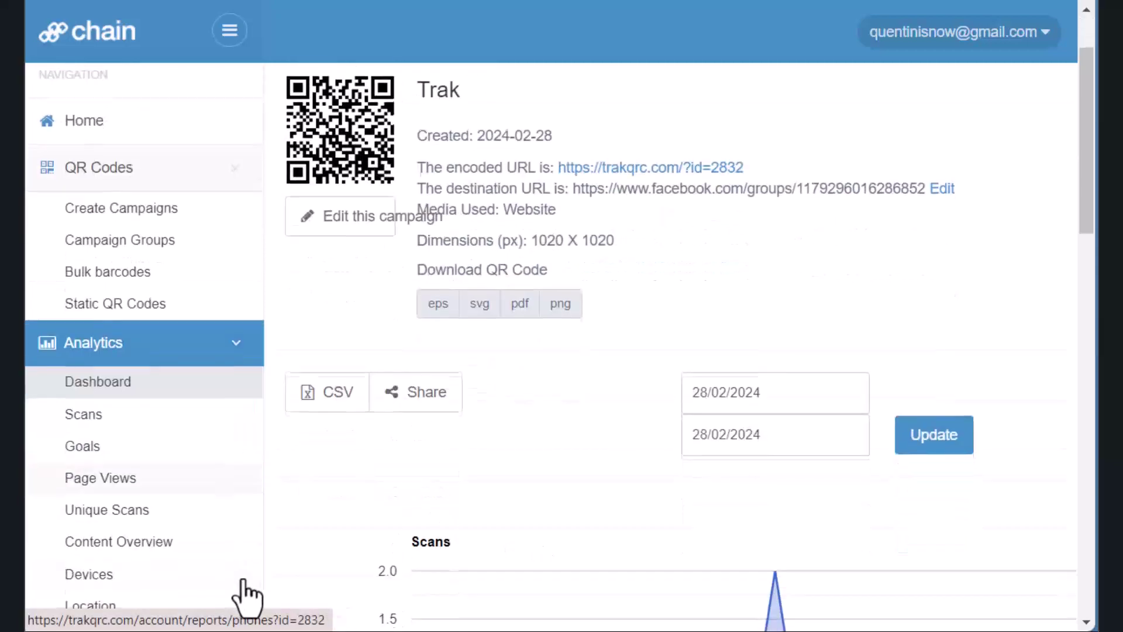
pyautogui.click(94, 462)
pyautogui.scroll(-4, 275, 392)
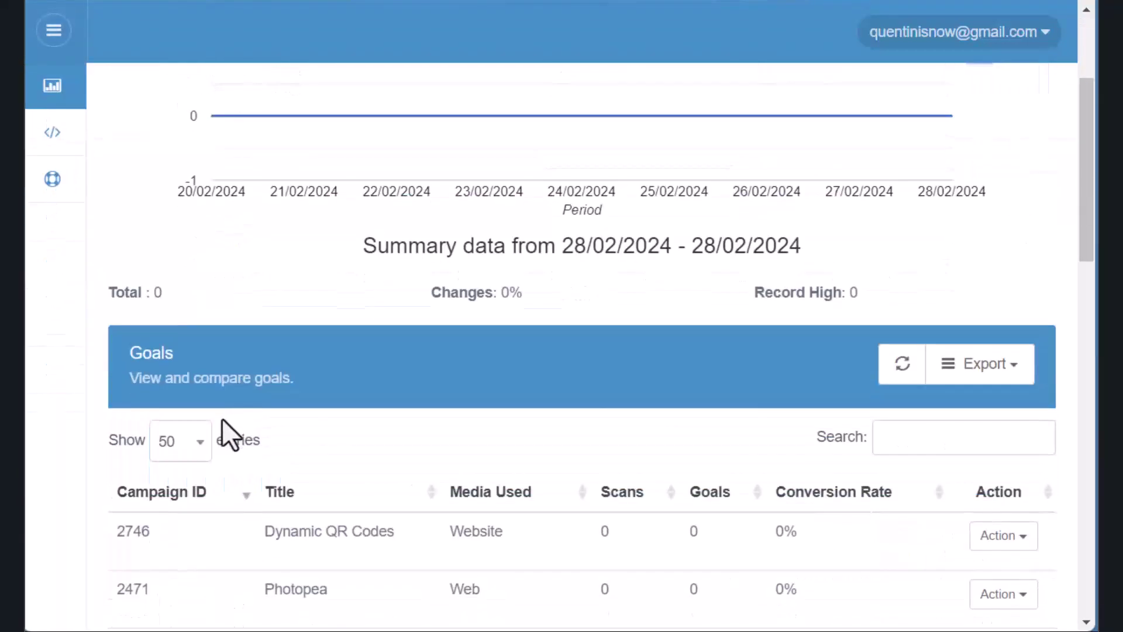
# Step: Open the Devices report for the Trak campaign and review its chart and device table
pyautogui.click(53, 30)
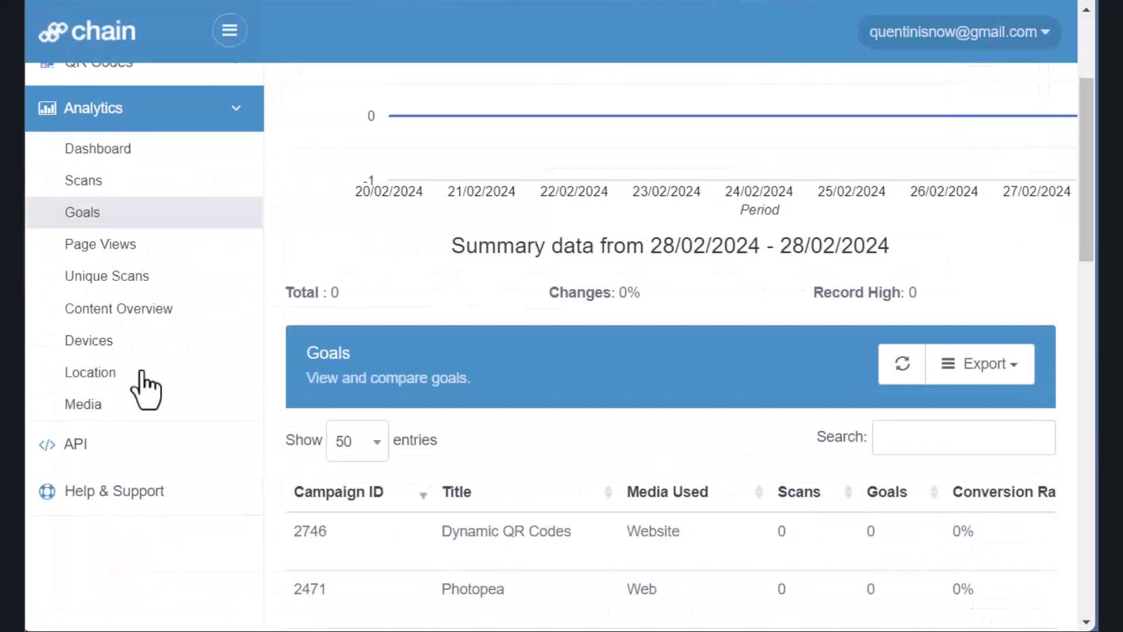
pyautogui.click(105, 341)
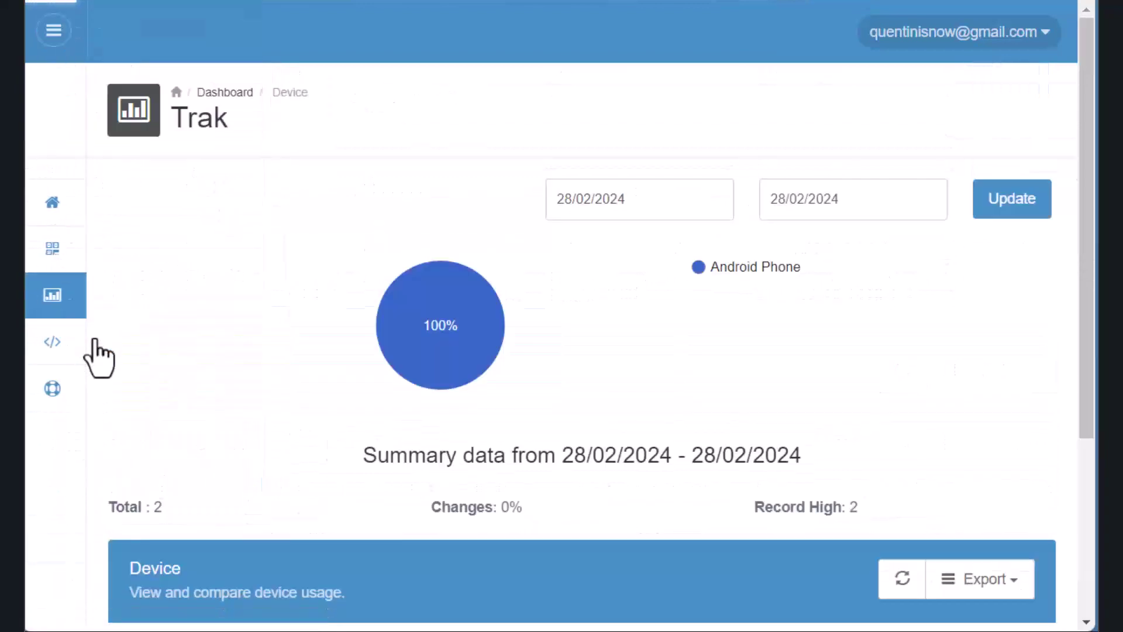
pyautogui.scroll(-5, 747, 451)
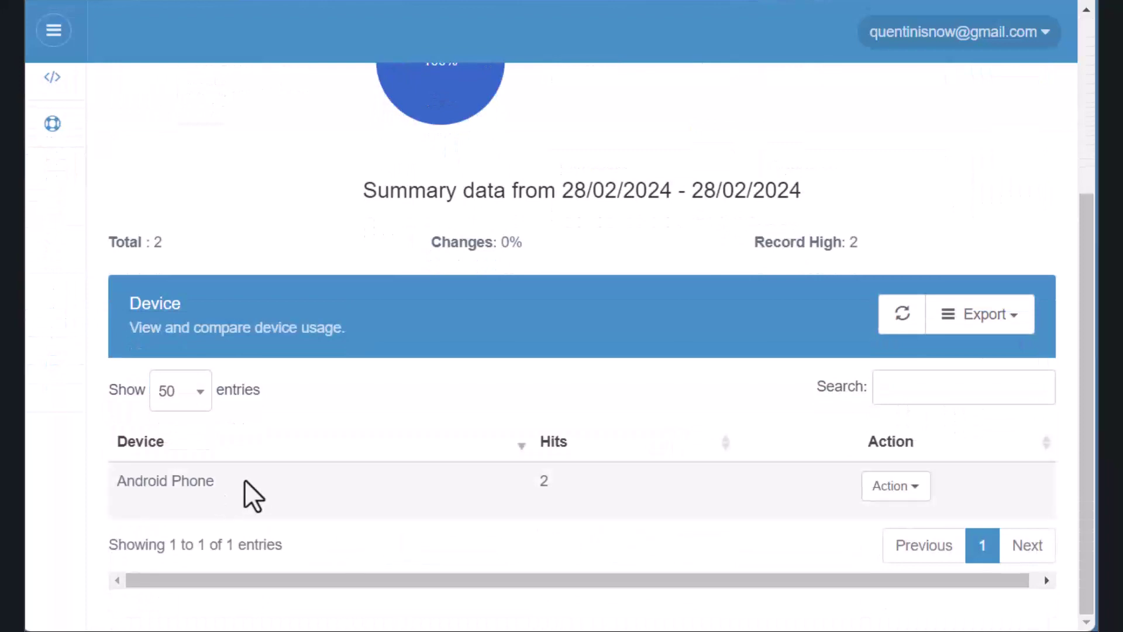
pyautogui.scroll(3, 375, 482)
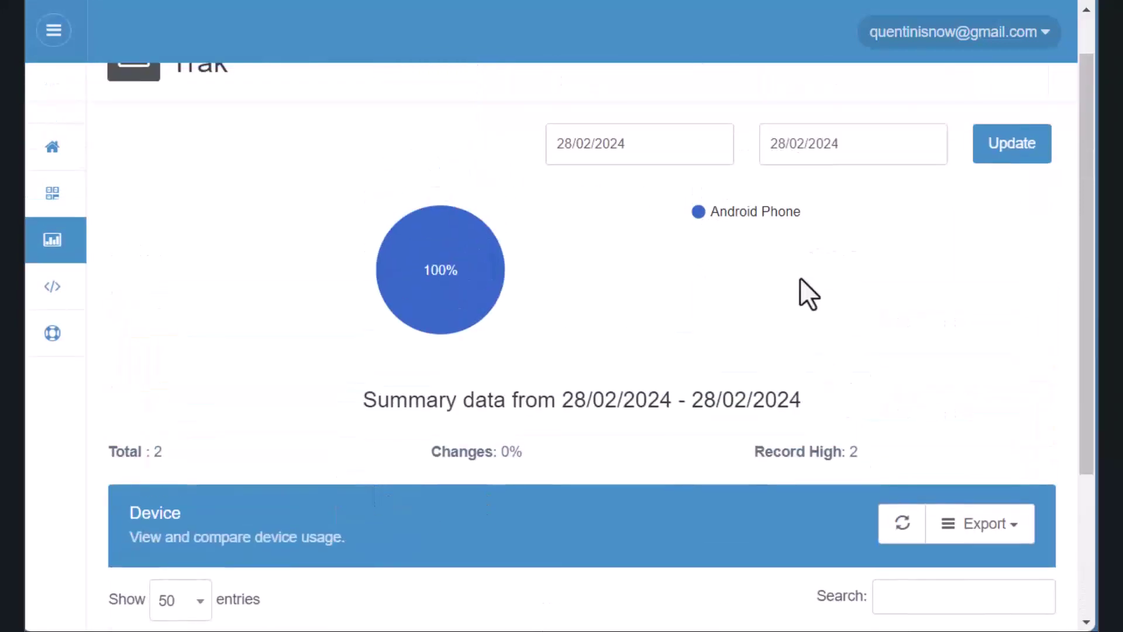